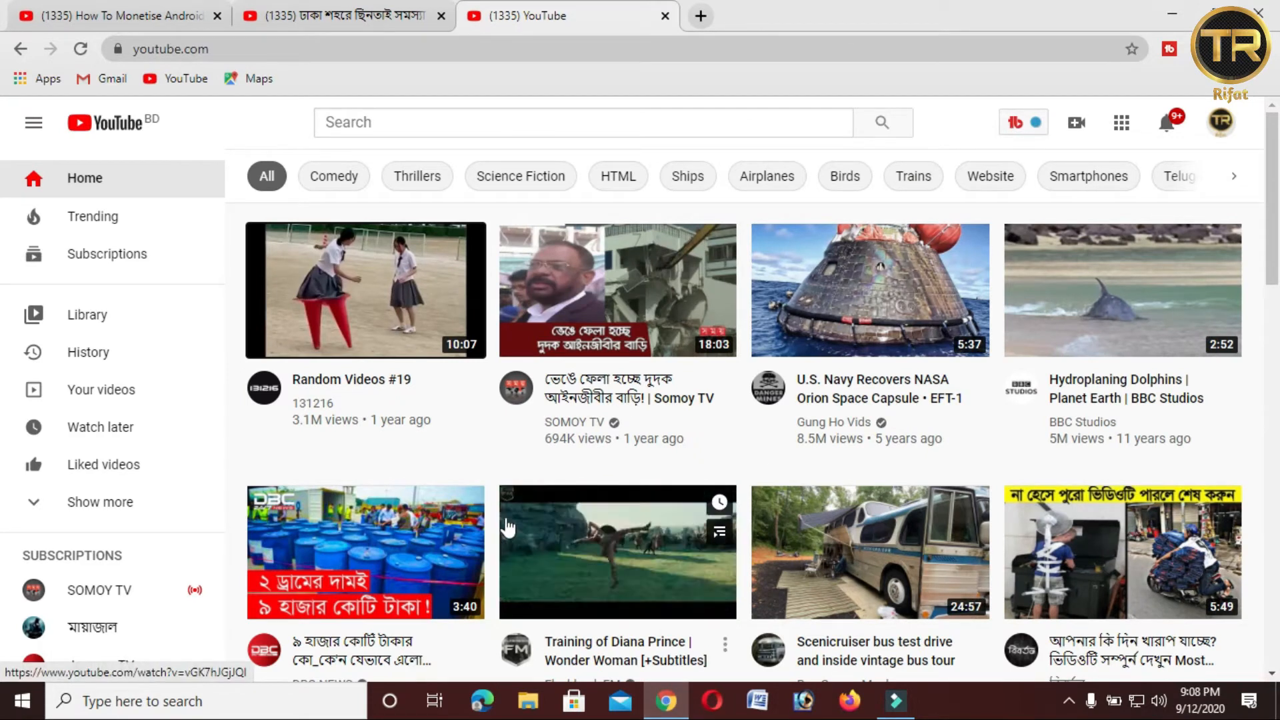
# Step: Open the page inspector on the Random Videos #19 thumbnail of the YouTube home page
pyautogui.moveTo(445, 400)
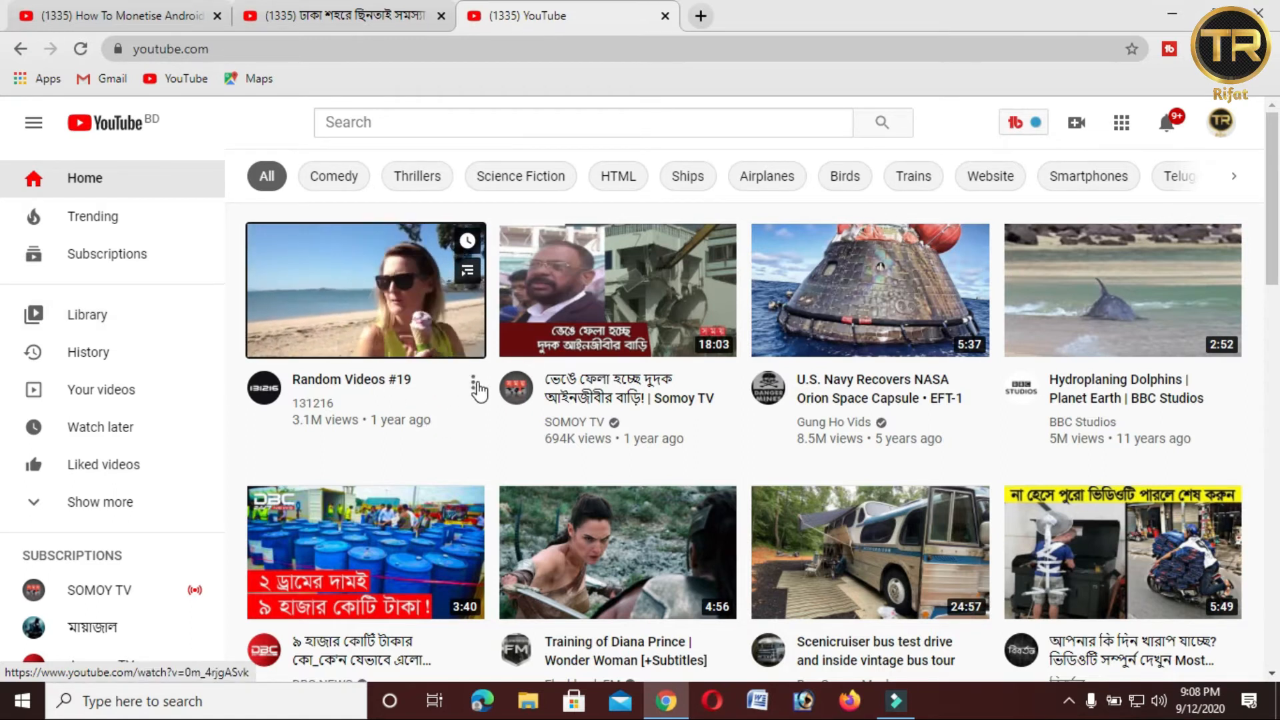
pyautogui.rightClick(395, 291)
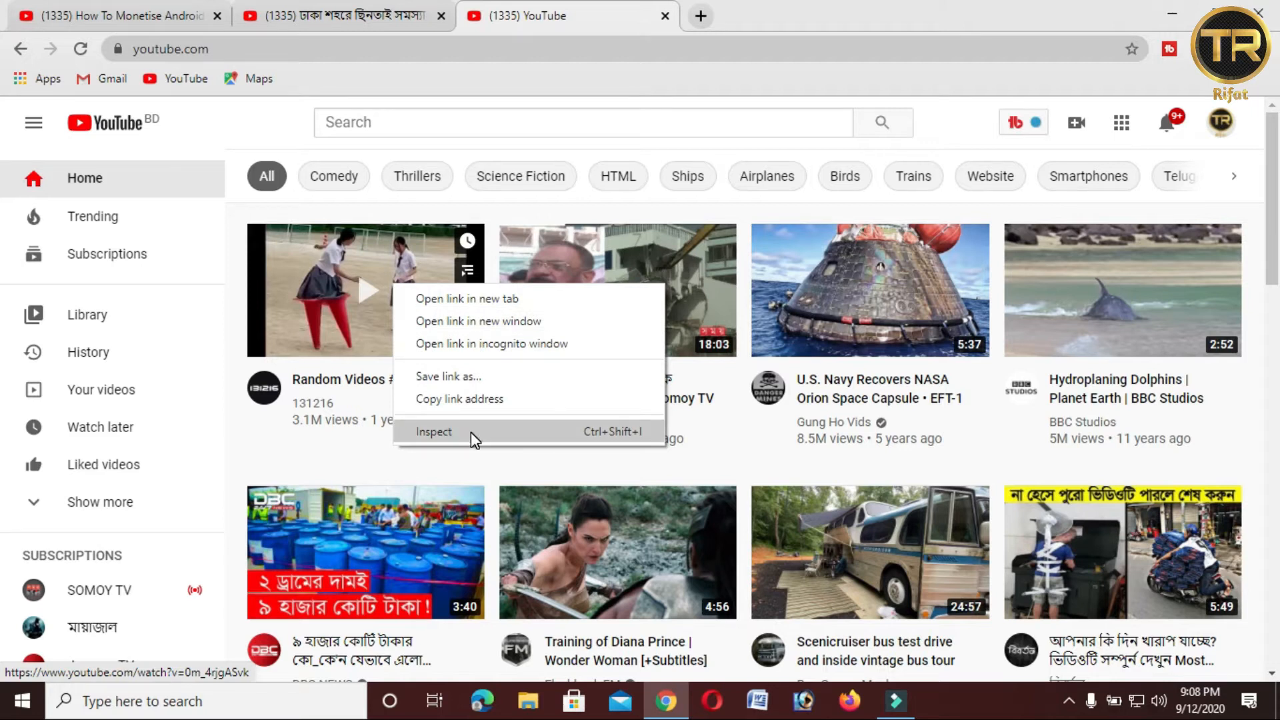
pyautogui.press('Escape')
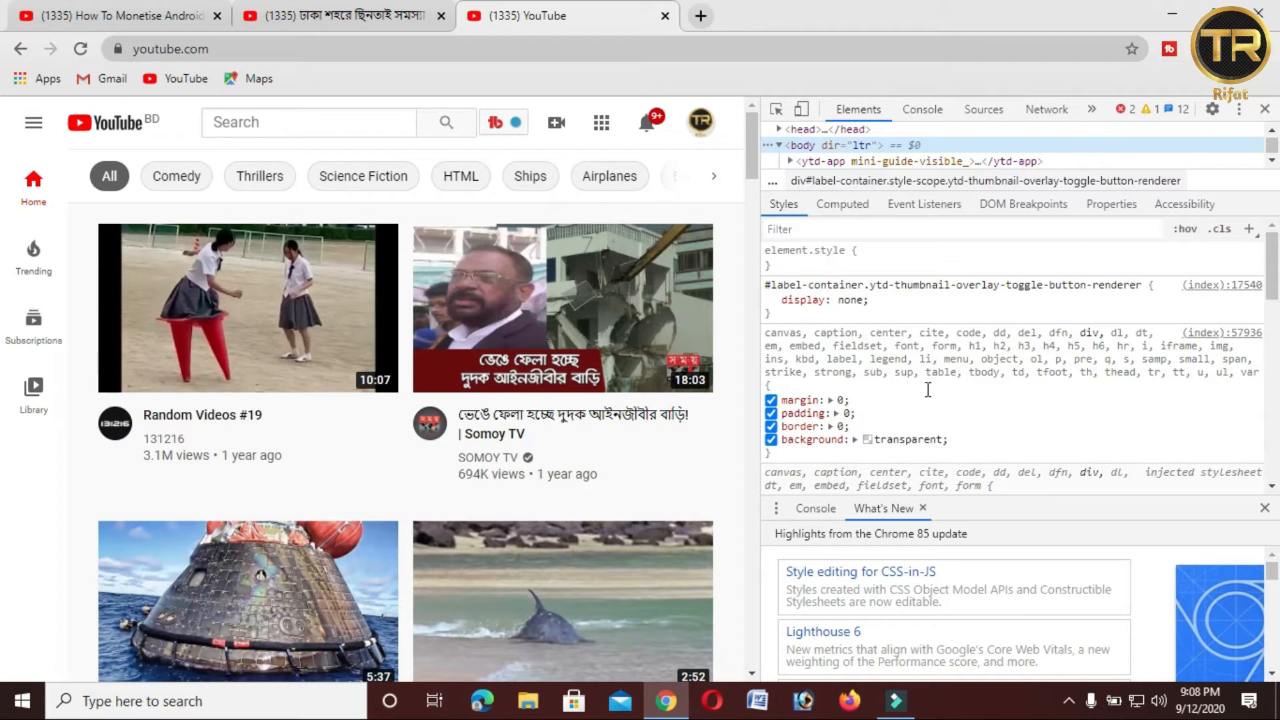
# Step: Examine the CSS rules applied to the thumbnail's overlay element, from the box model up to the #label-container rule
pyautogui.scroll(-3, 928, 390)
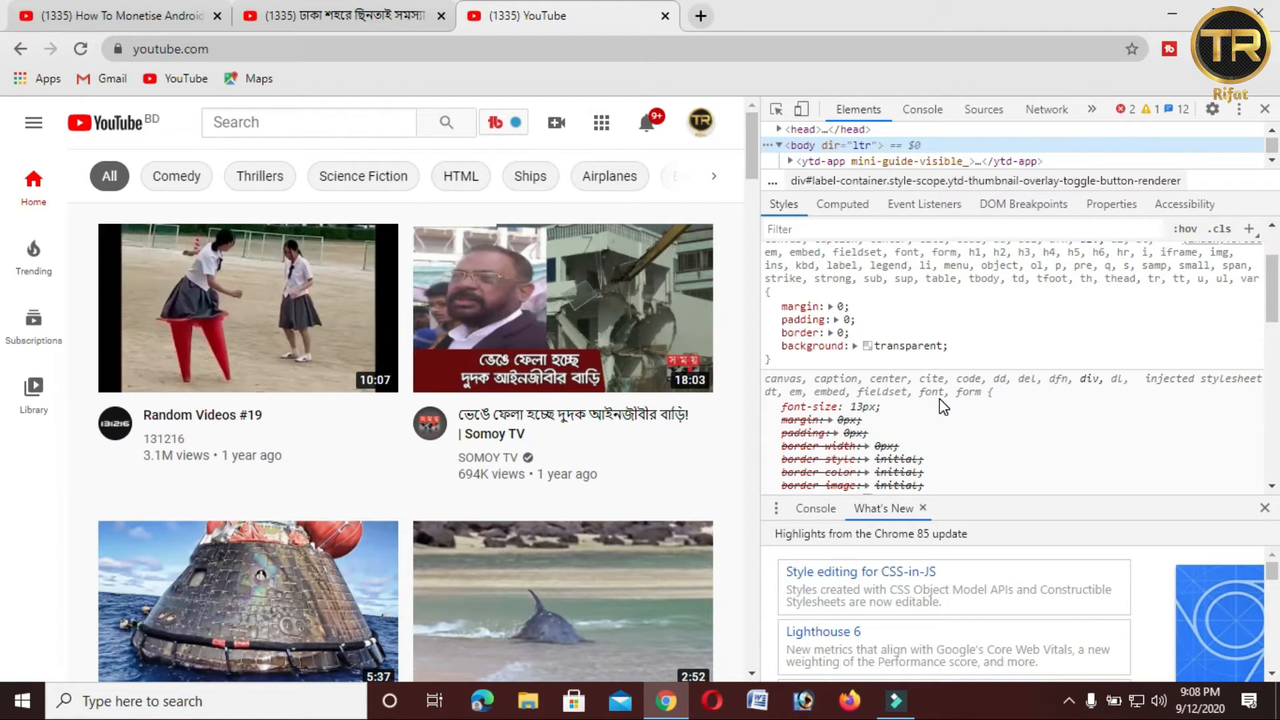
pyautogui.scroll(-6, 940, 400)
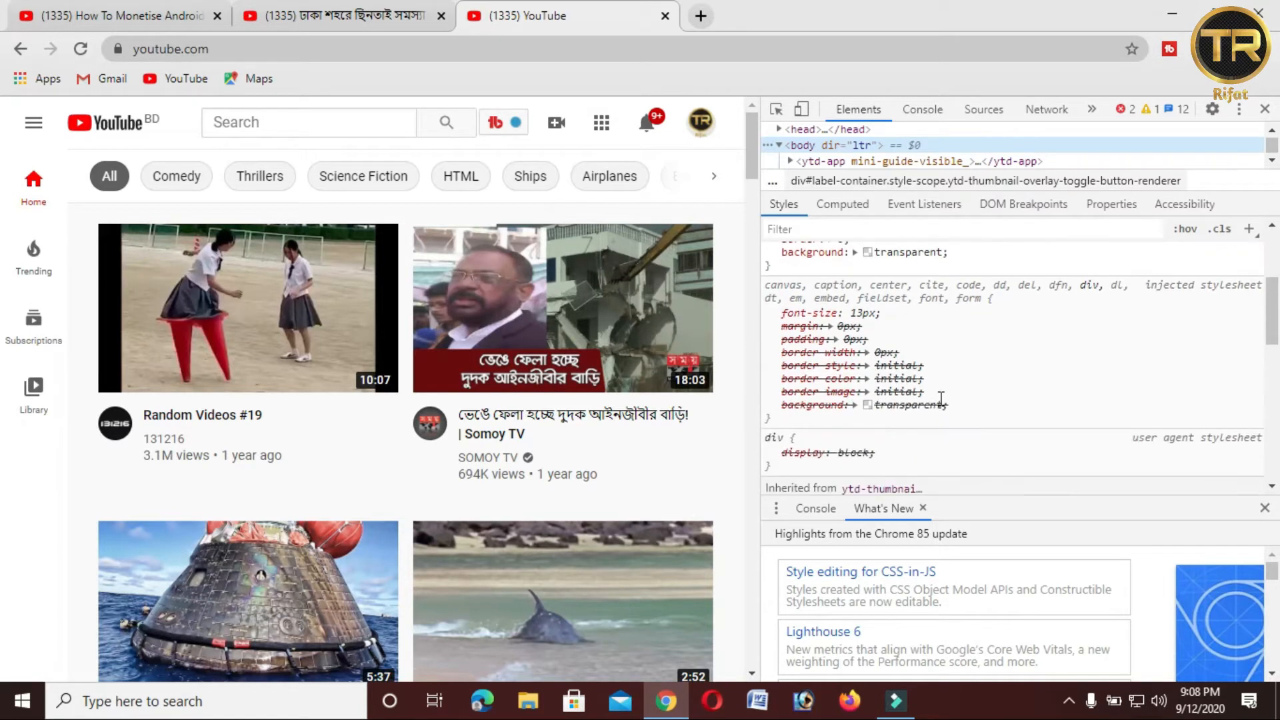
pyautogui.scroll(-10, 940, 398)
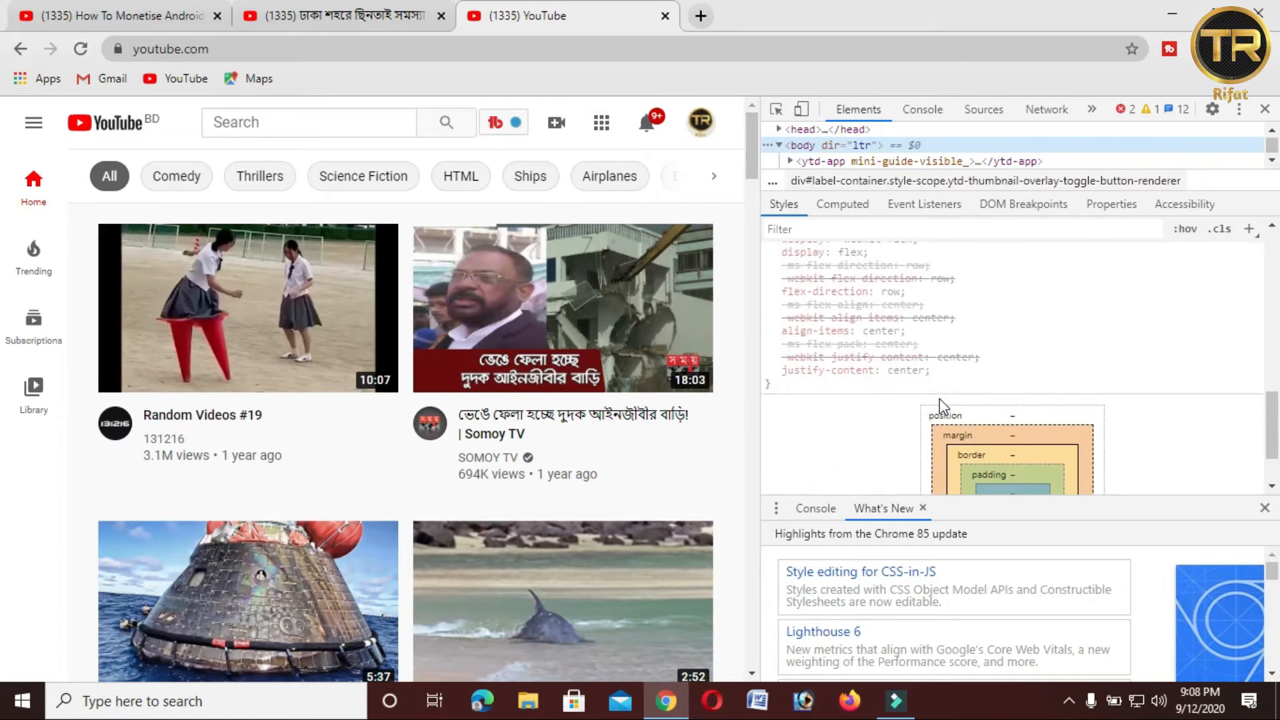
pyautogui.scroll(-1, 939, 398)
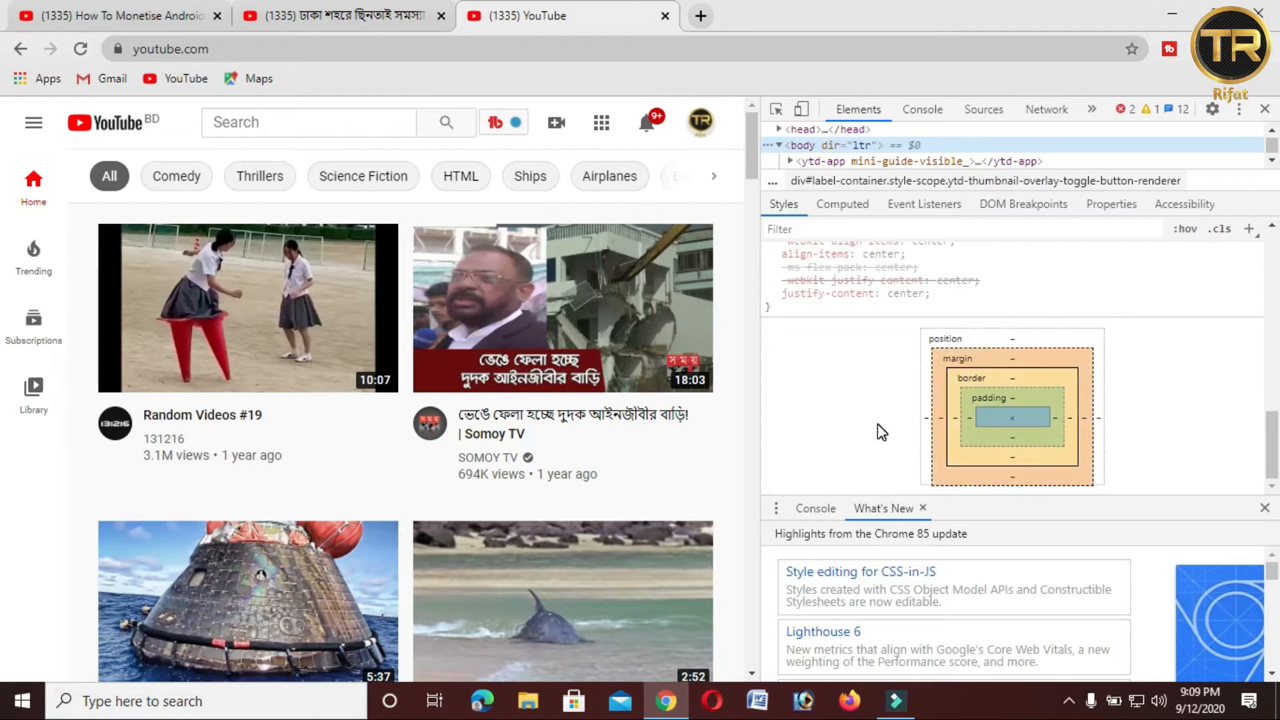
pyautogui.scroll(3, 883, 432)
pyautogui.scroll(2, 879, 424)
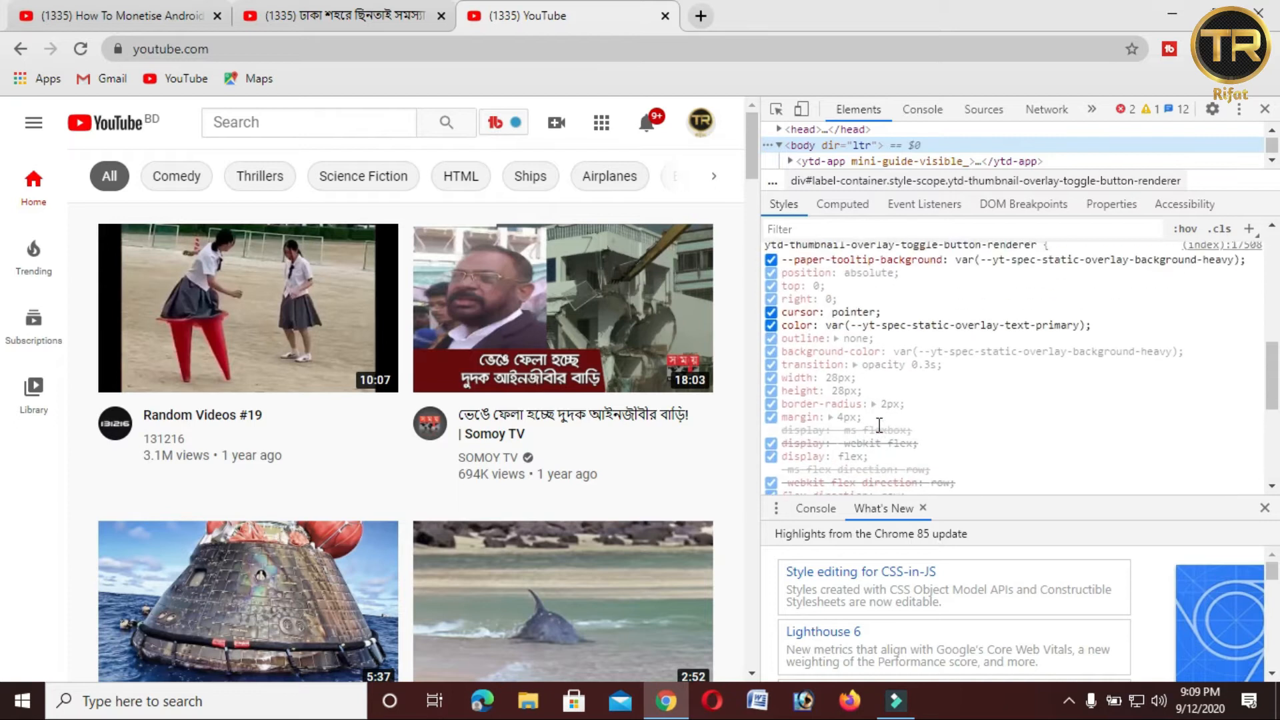
pyautogui.scroll(2, 987, 380)
pyautogui.scroll(3, 987, 380)
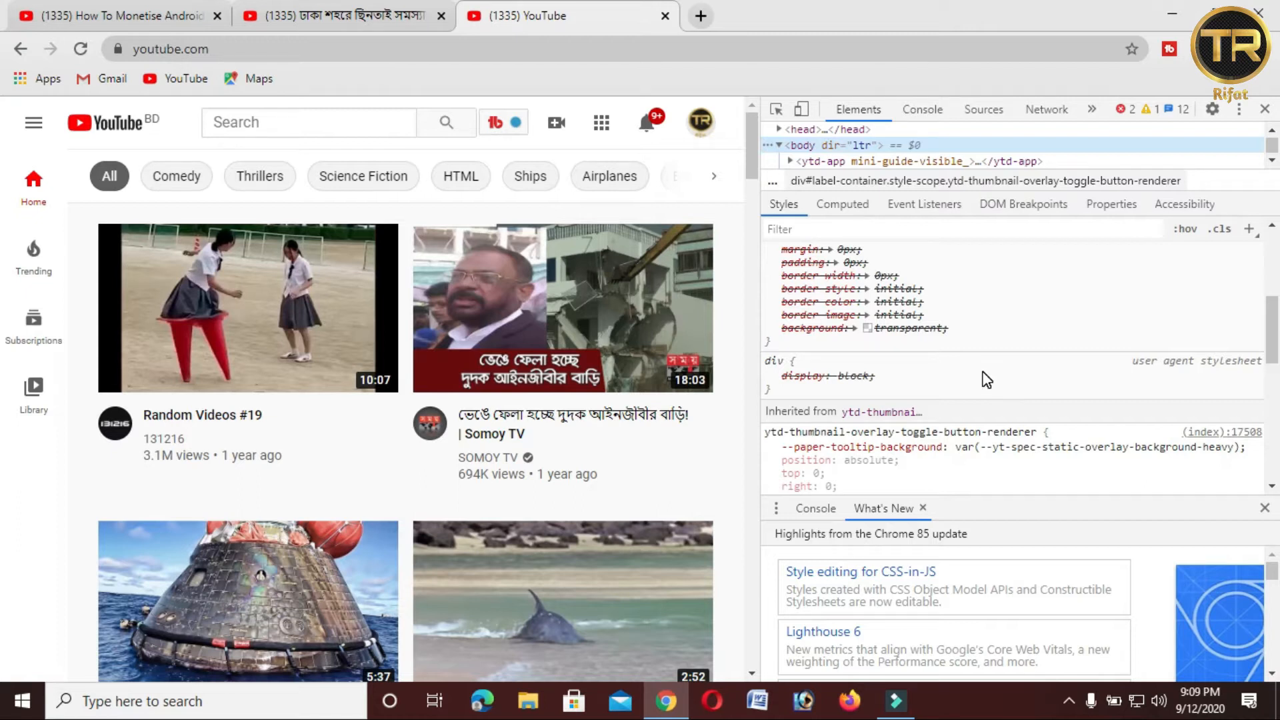
pyautogui.scroll(3, 930, 385)
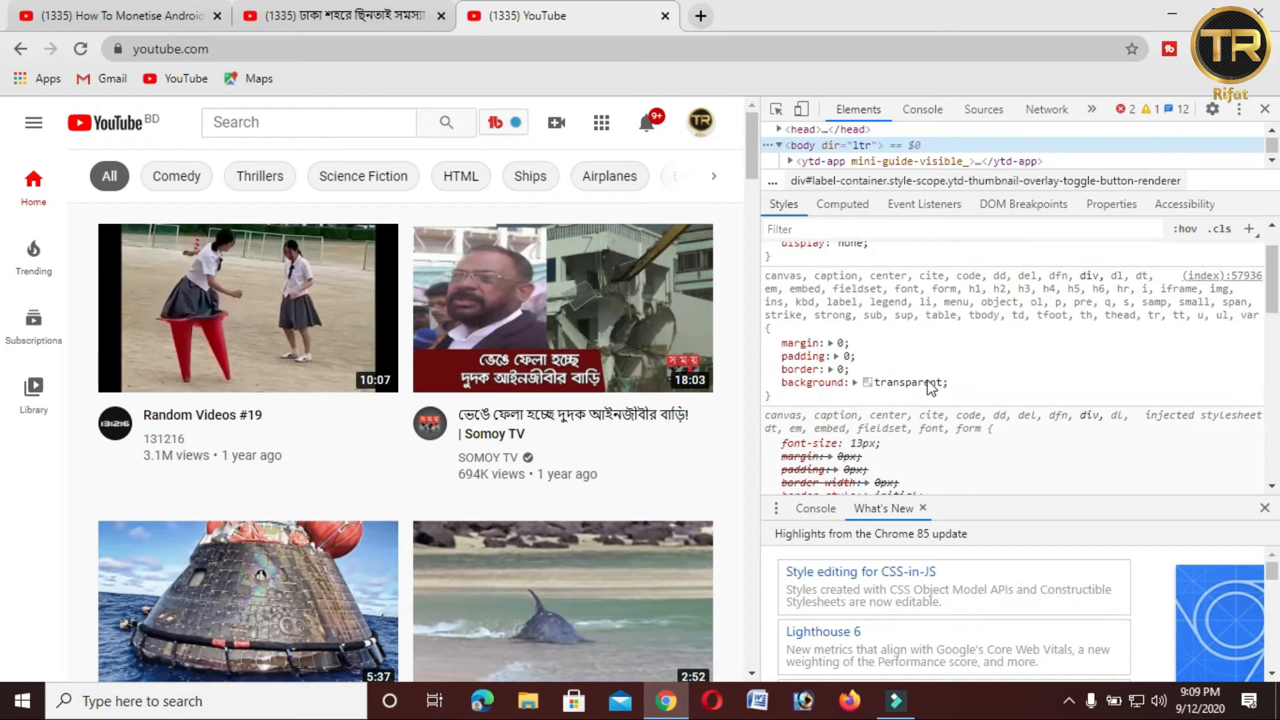
pyautogui.scroll(3, 930, 385)
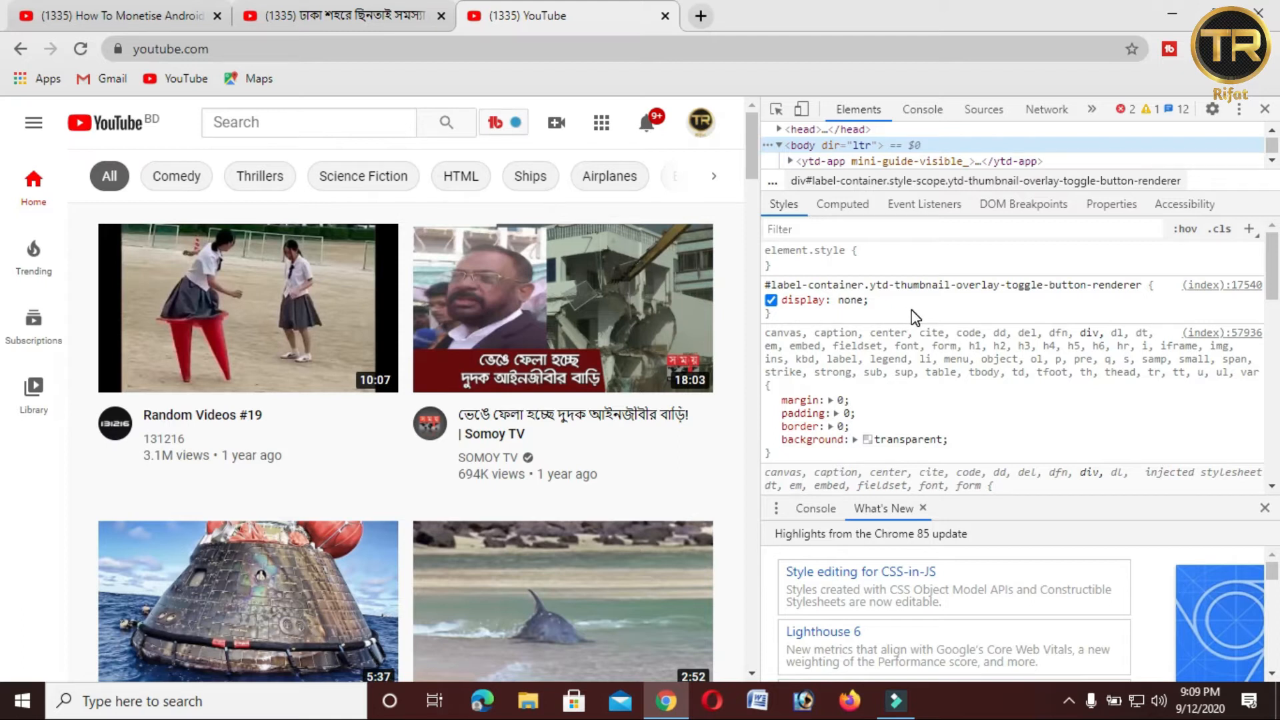
pyautogui.moveTo(1149, 286); pyautogui.dragTo(771, 288)
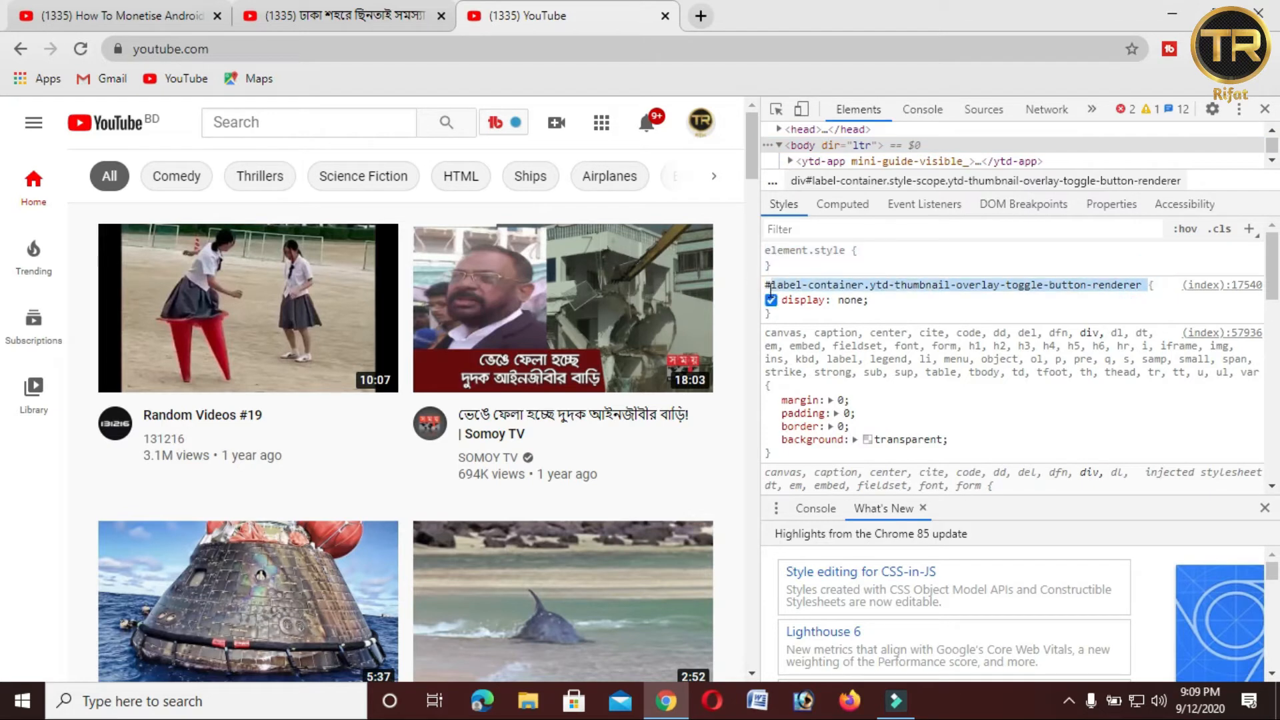
pyautogui.click(993, 293)
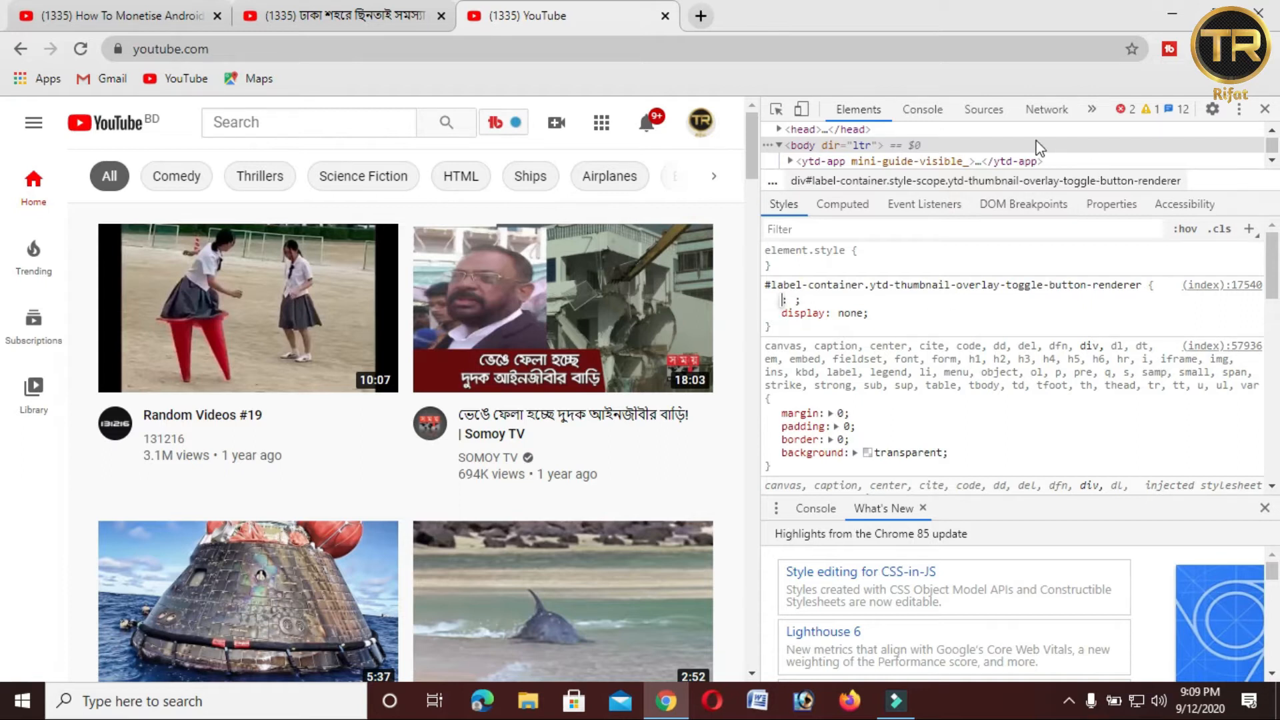
# Step: Look through the page's console messages and its source file tree
pyautogui.click(942, 120)
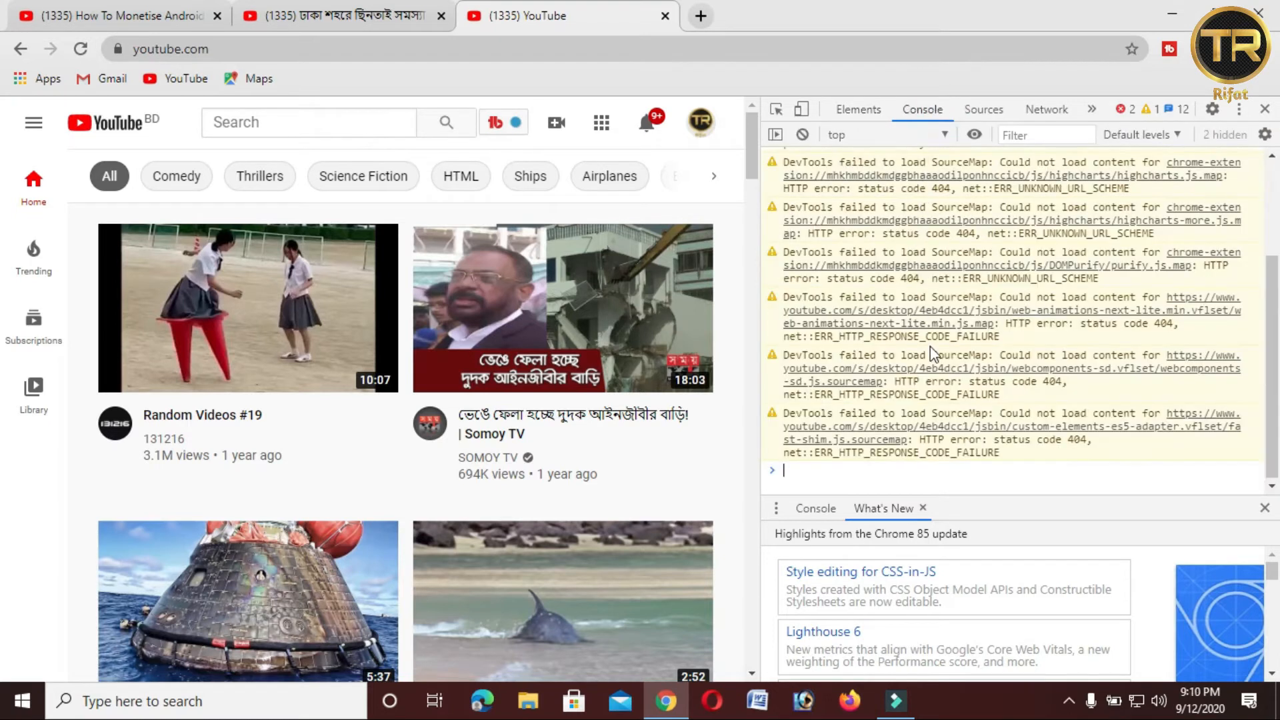
pyautogui.scroll(3, 930, 350)
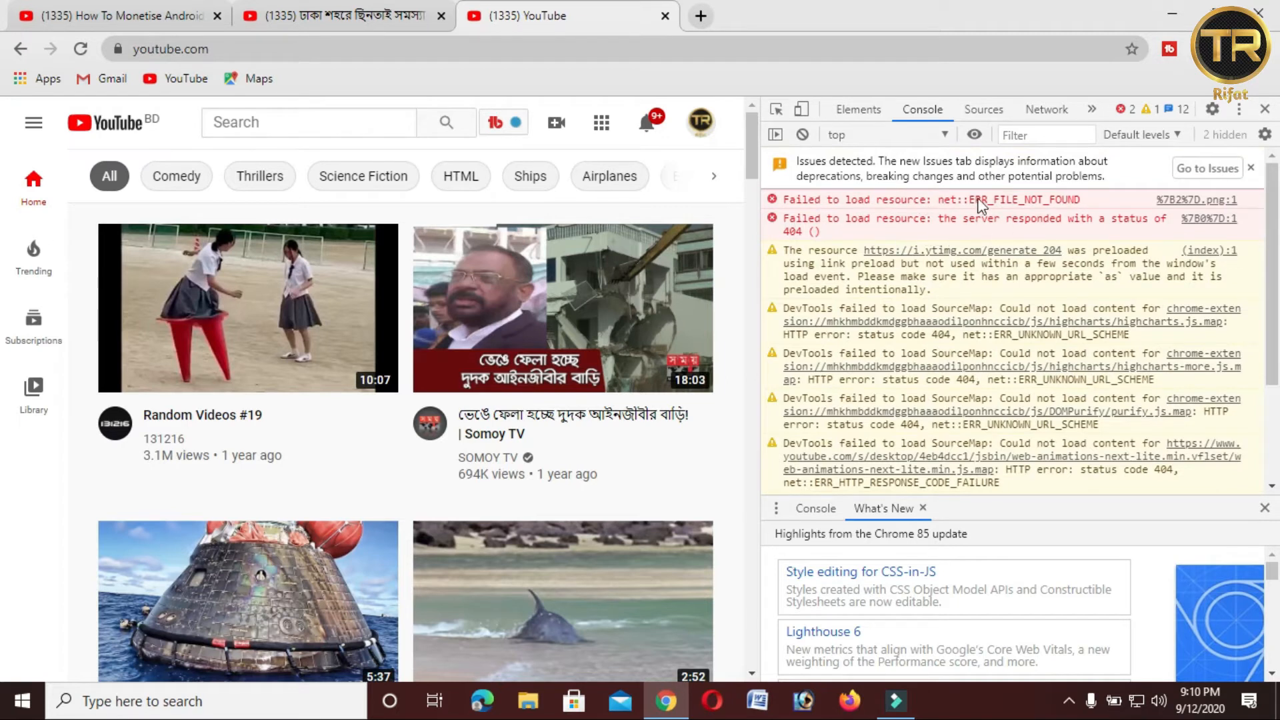
pyautogui.click(984, 111)
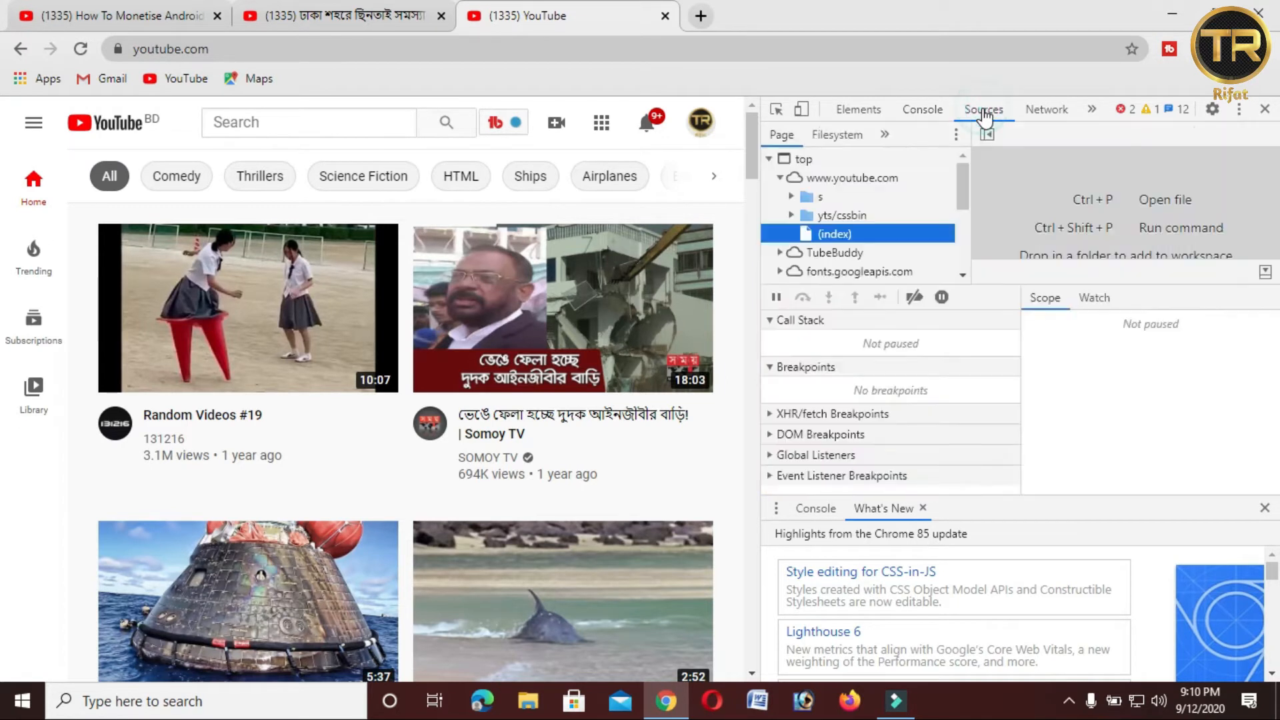
pyautogui.scroll(-5, 867, 213)
pyautogui.scroll(5, 843, 237)
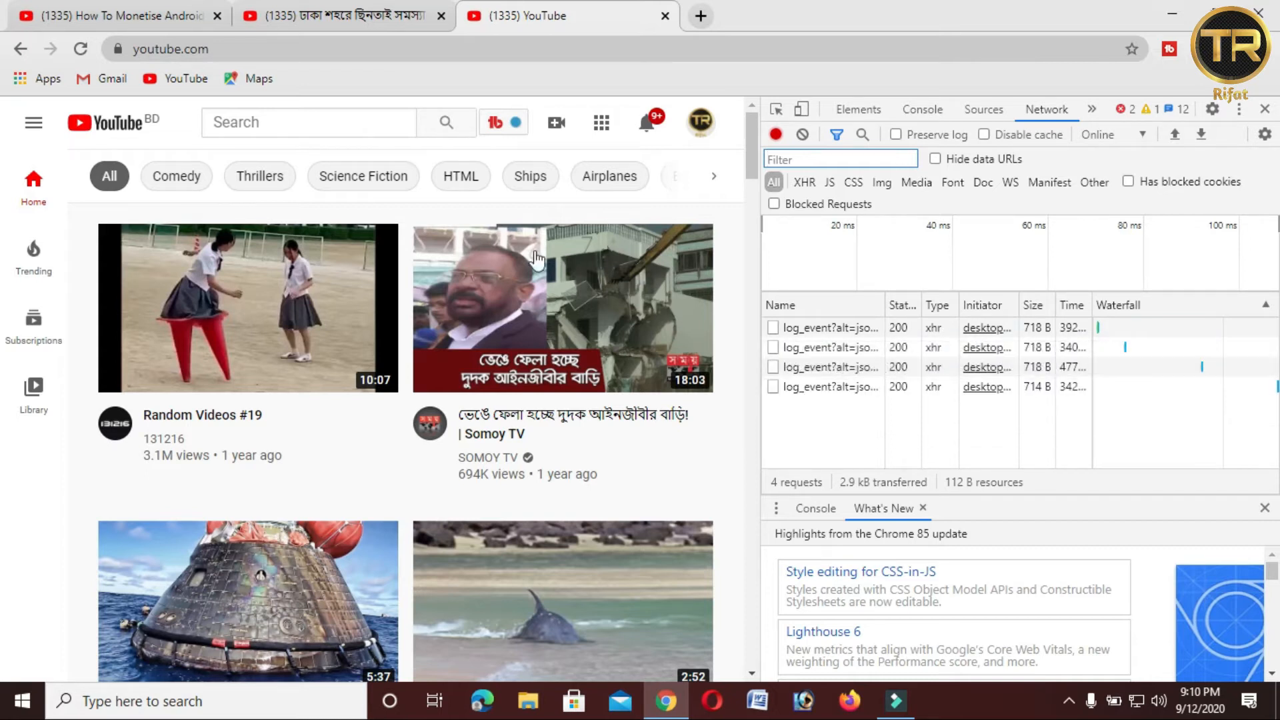
# Step: Examine the page's network requests and the initiator call stack of a log_event request
pyautogui.moveTo(283, 356)
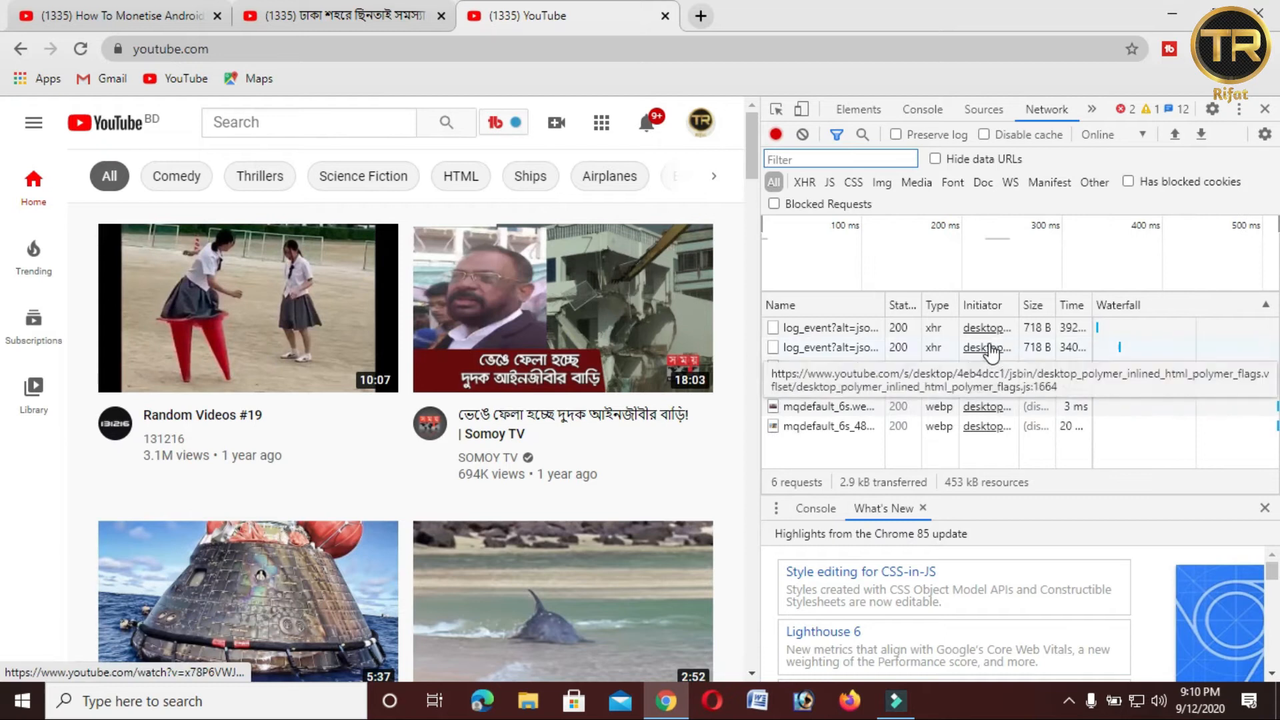
pyautogui.moveTo(1018, 335)
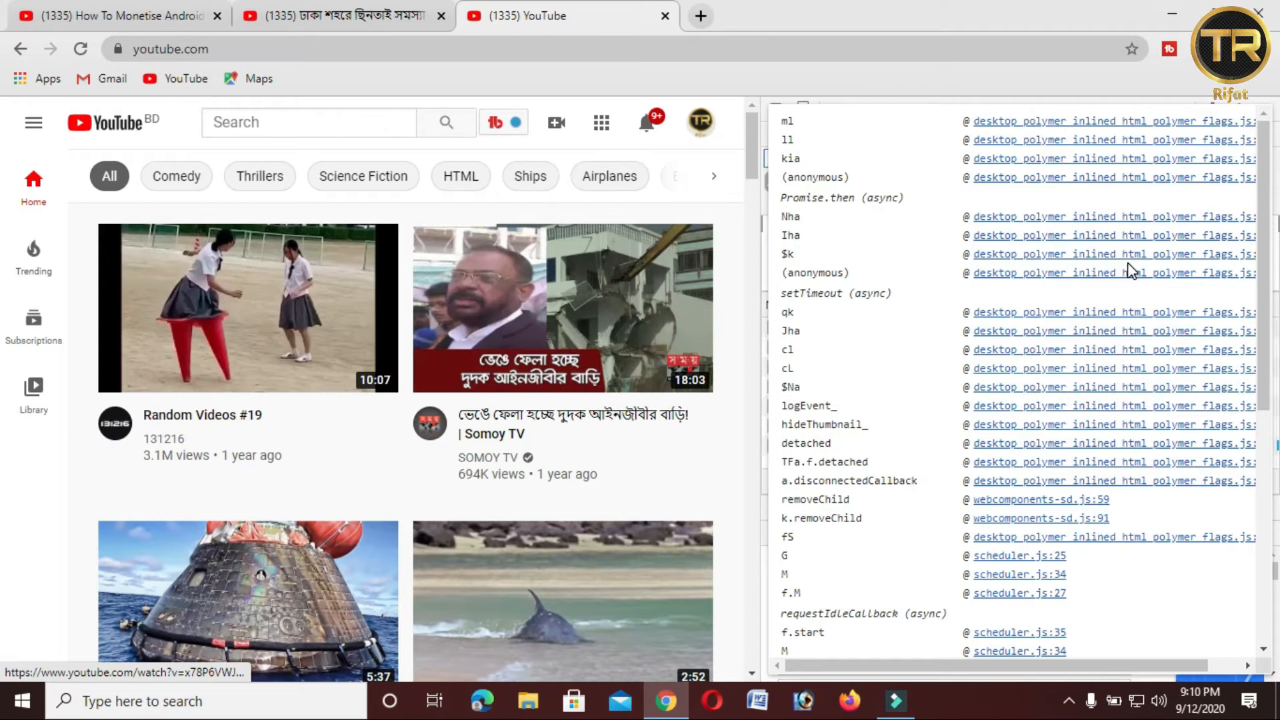
pyautogui.moveTo(1121, 255); pyautogui.dragTo(913, 274)
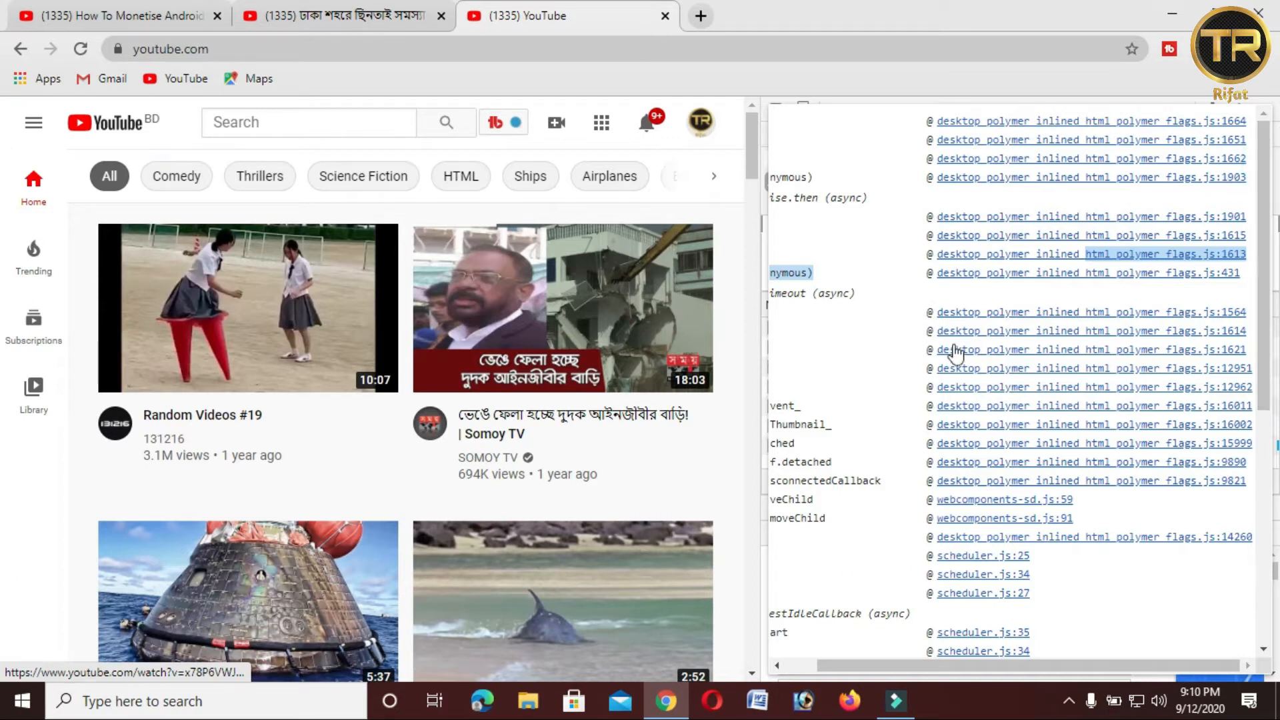
# Step: Close the YouTube home tab and look over the "Hijack In Dhaka City" video page
pyautogui.click(665, 17)
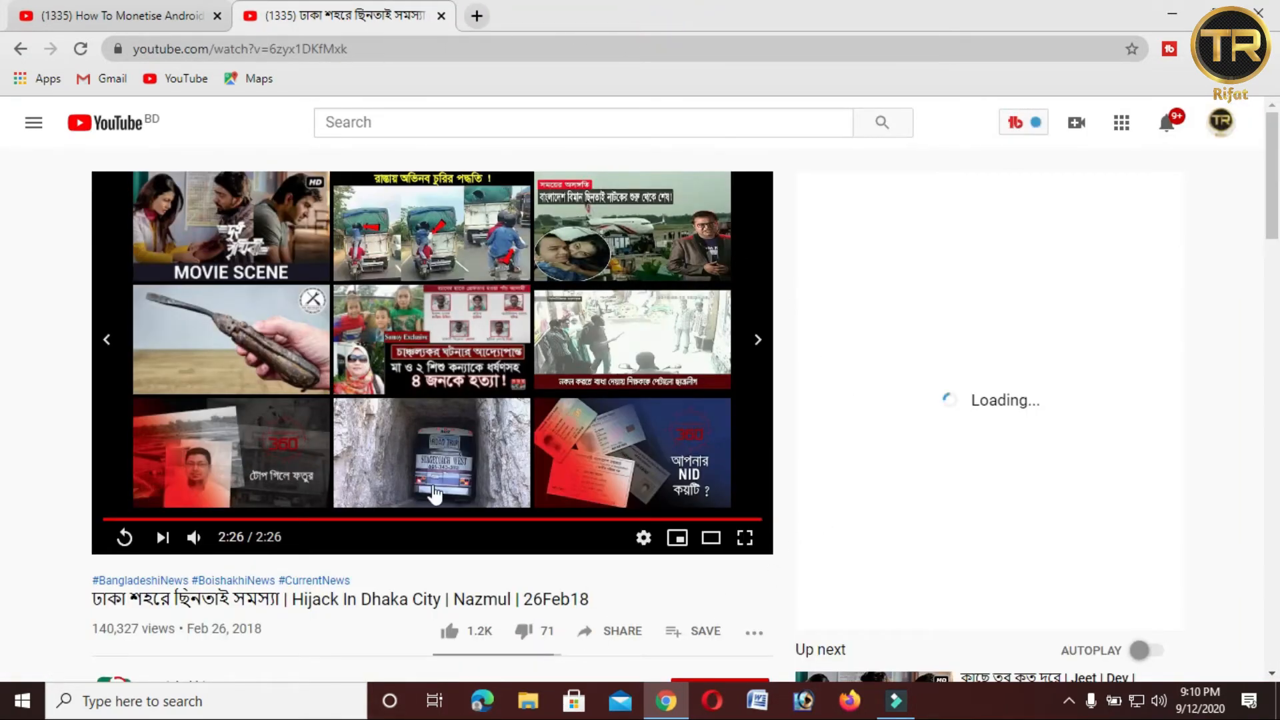
pyautogui.scroll(-5, 687, 586)
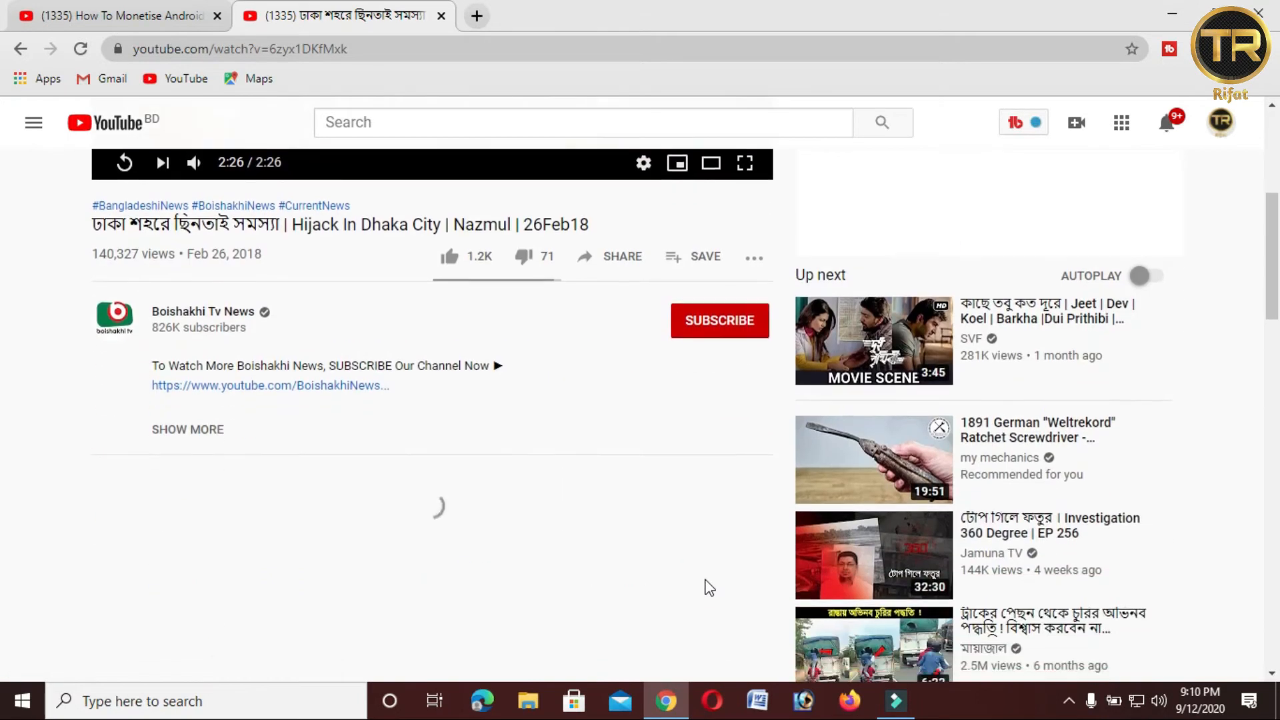
pyautogui.scroll(4, 705, 586)
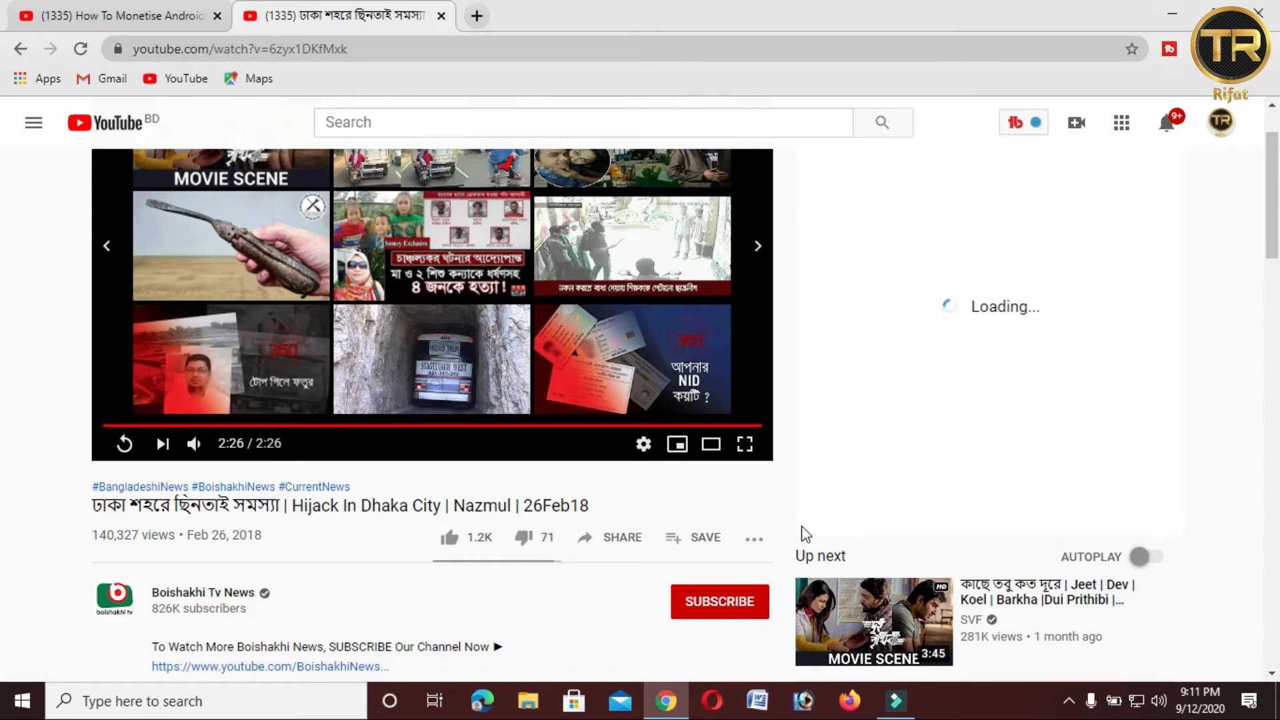
# Step: Review the video's playback speed options from 0.25 to 2 and choose Normal
pyautogui.click(641, 446)
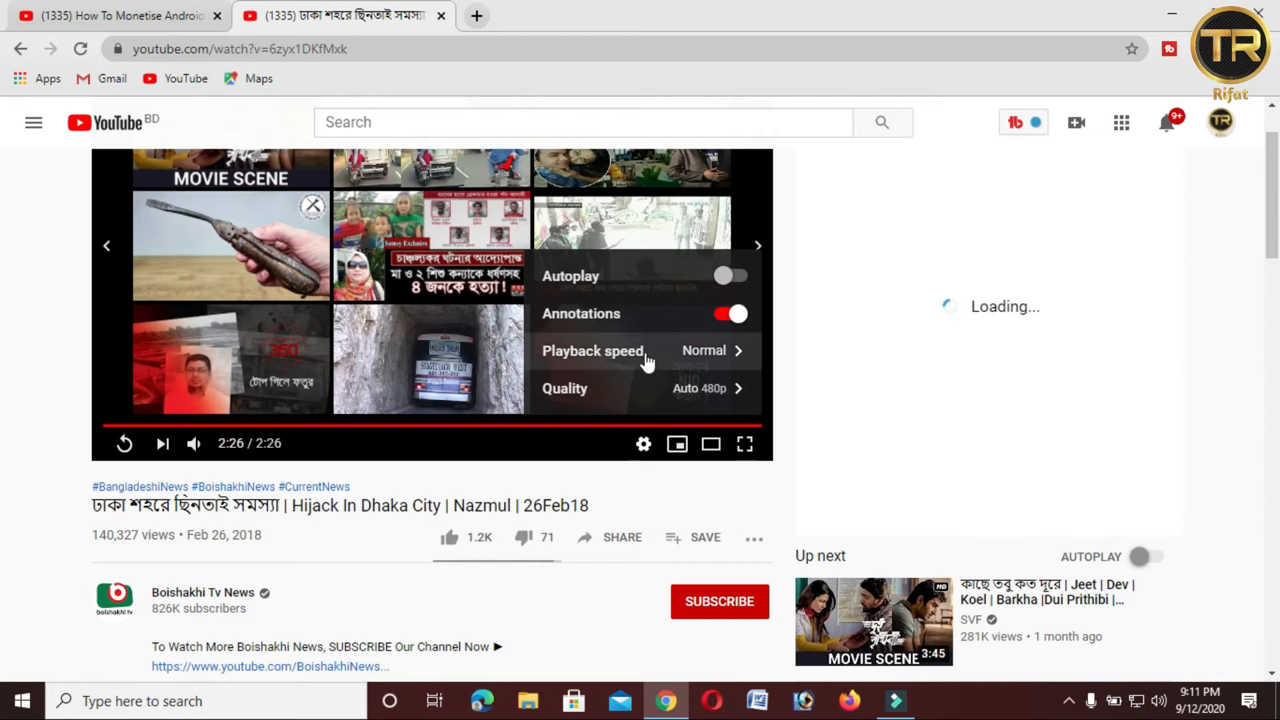
pyautogui.click(700, 360)
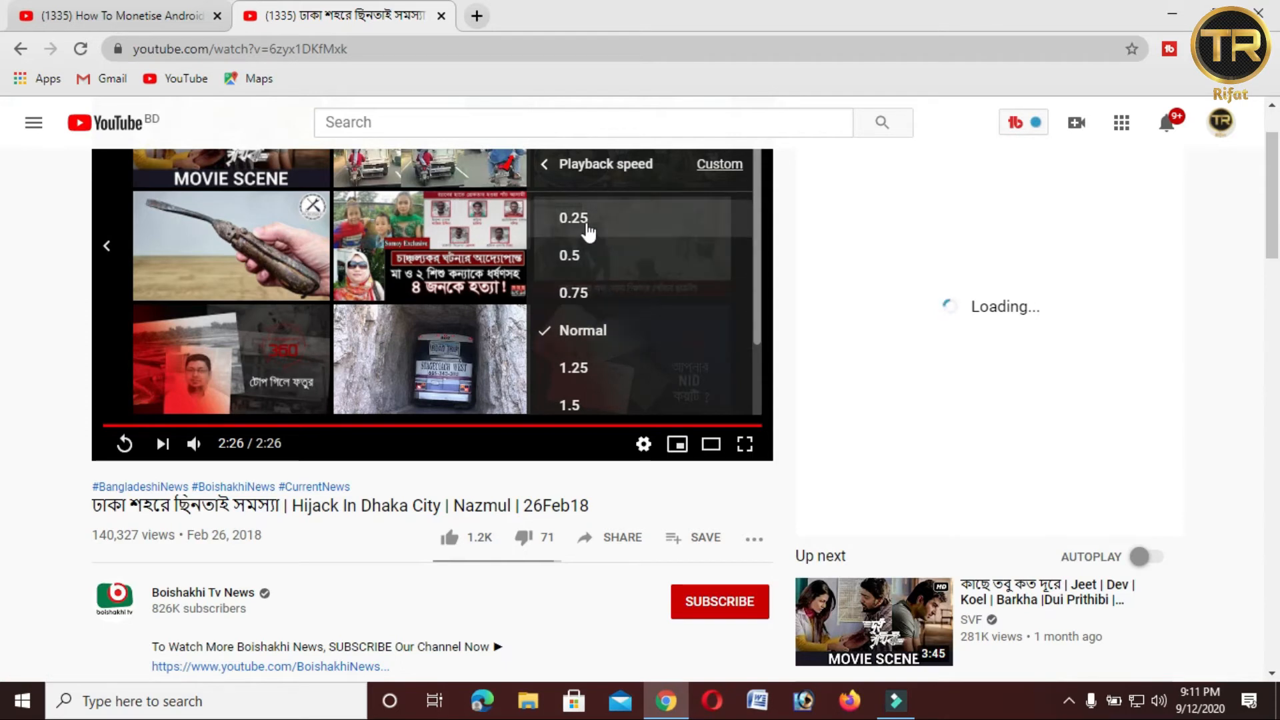
pyautogui.scroll(1, 594, 251)
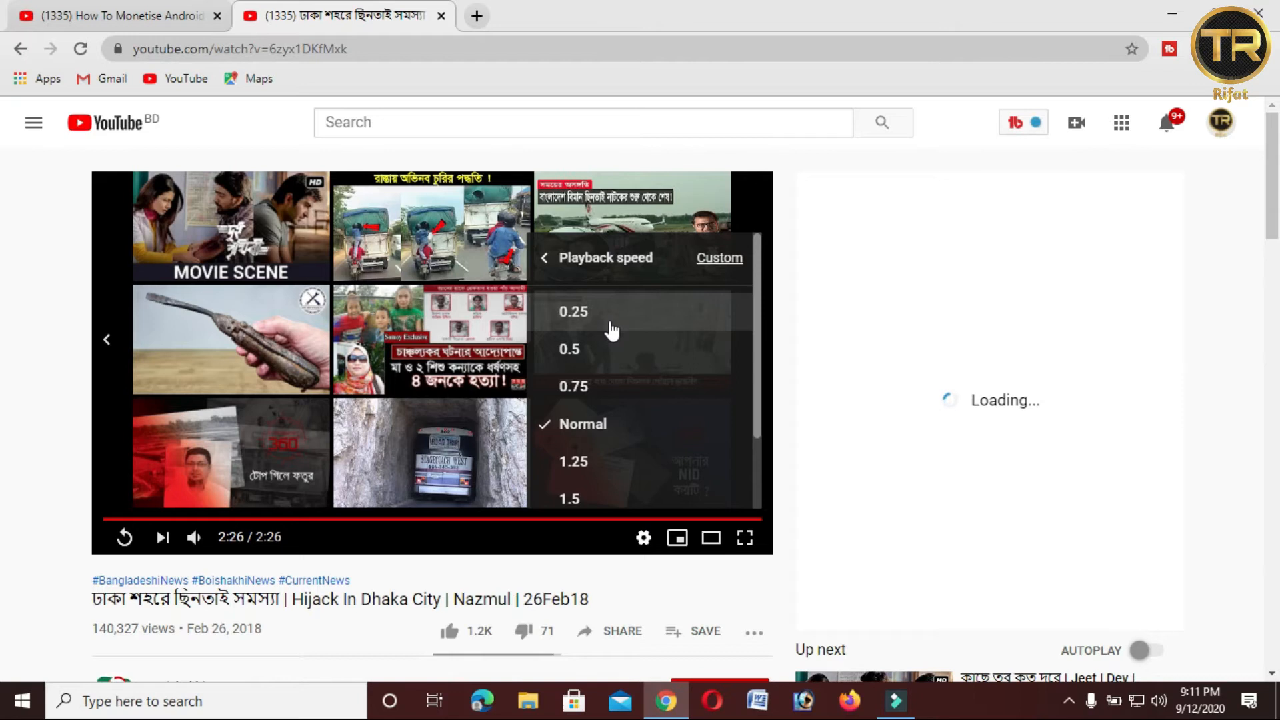
pyautogui.scroll(-1, 614, 459)
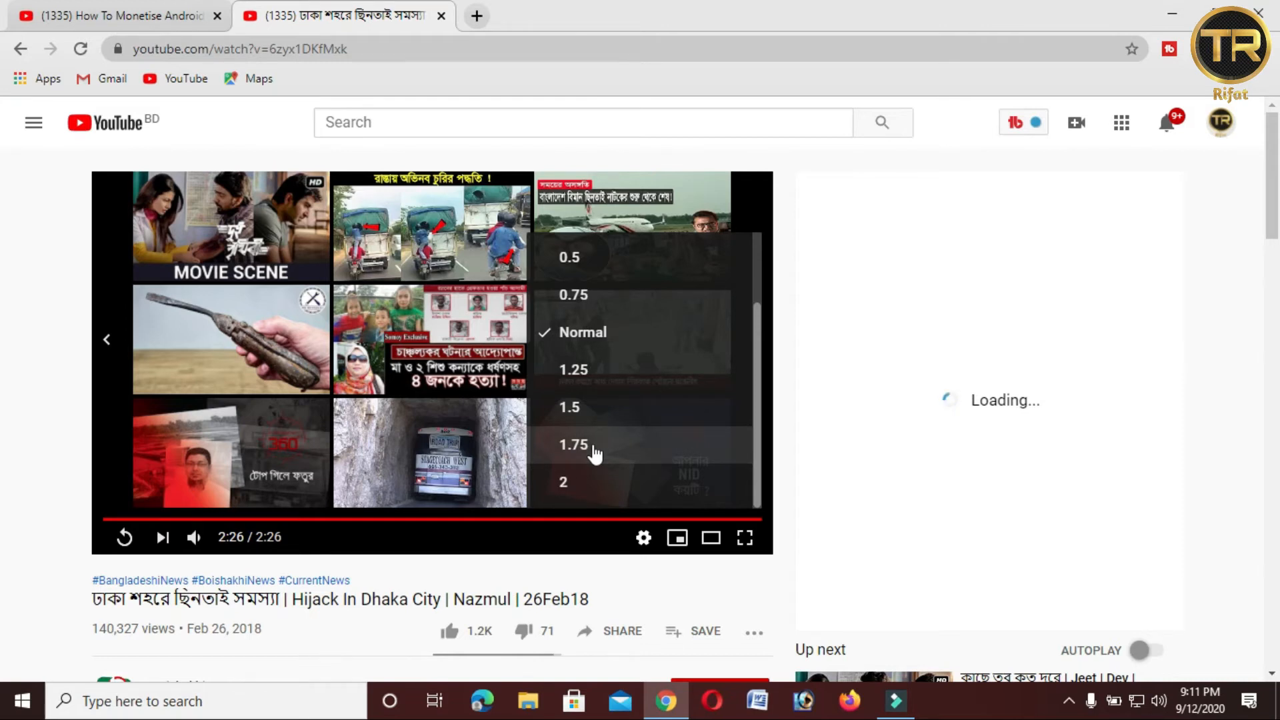
pyautogui.click(608, 332)
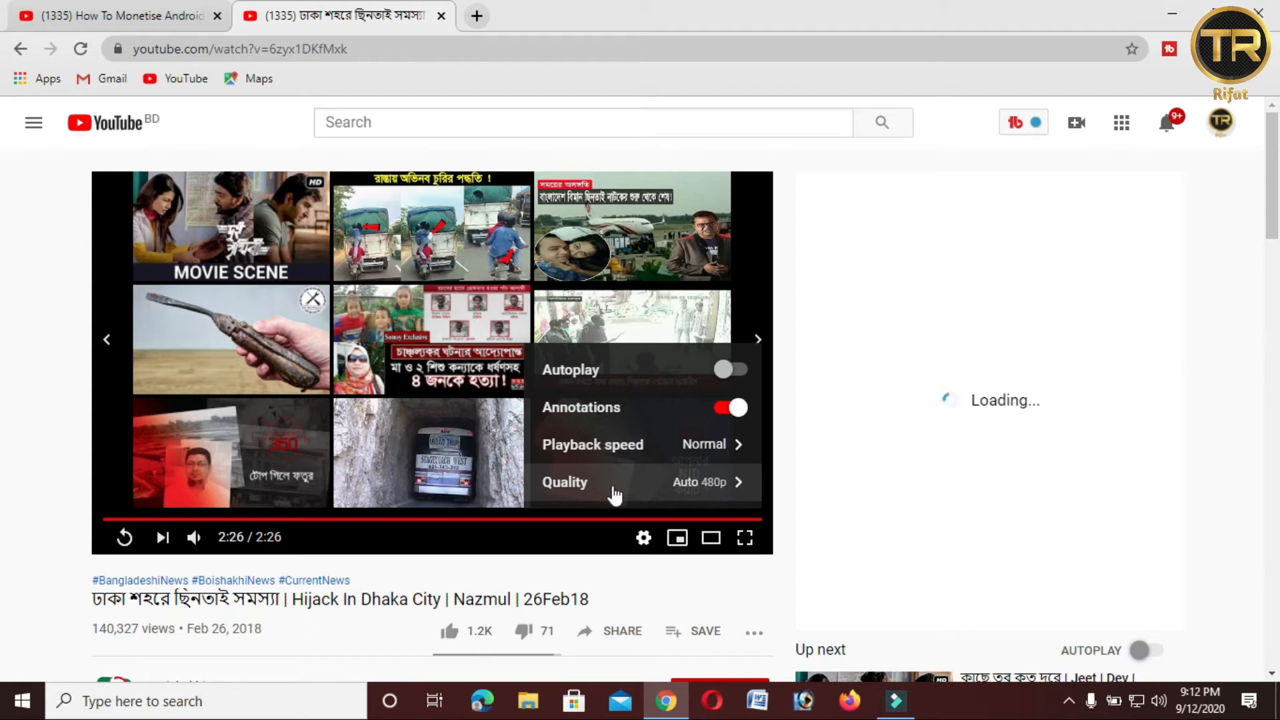
# Step: Review the video's quality options and set the quality to 720p
pyautogui.click(713, 485)
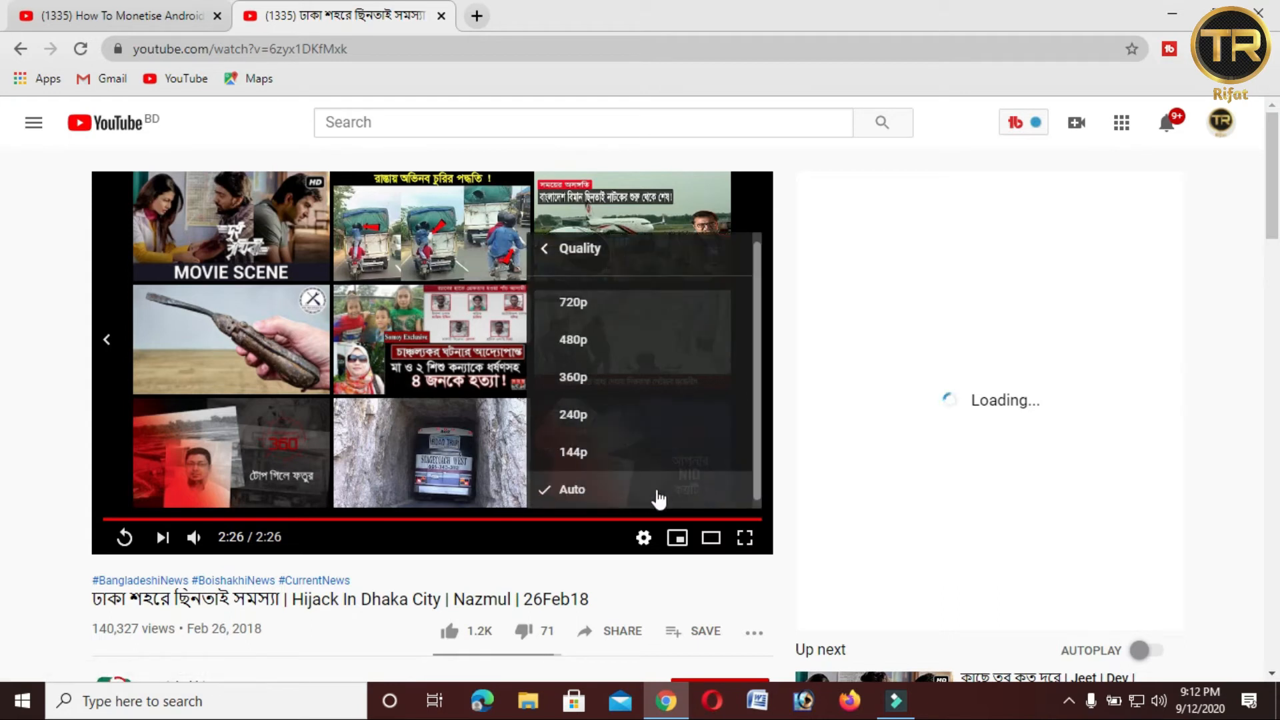
pyautogui.scroll(-2, 607, 497)
pyautogui.scroll(2, 606, 497)
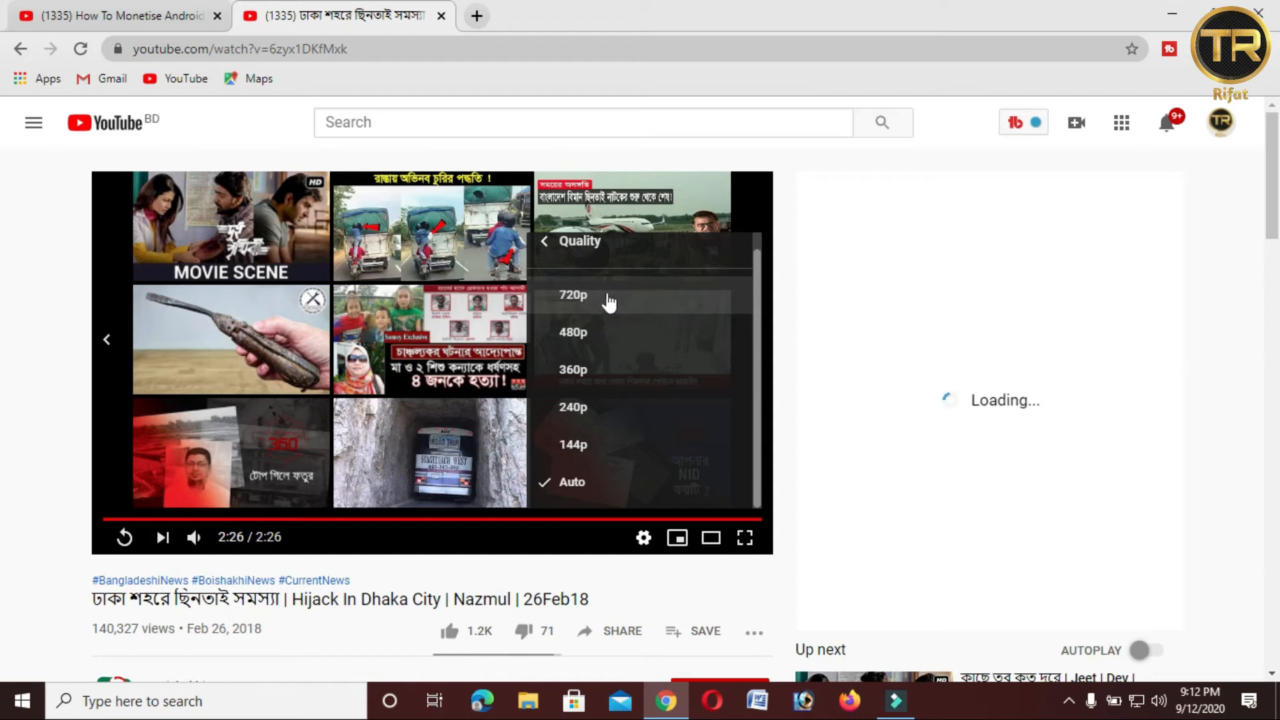
pyautogui.click(623, 296)
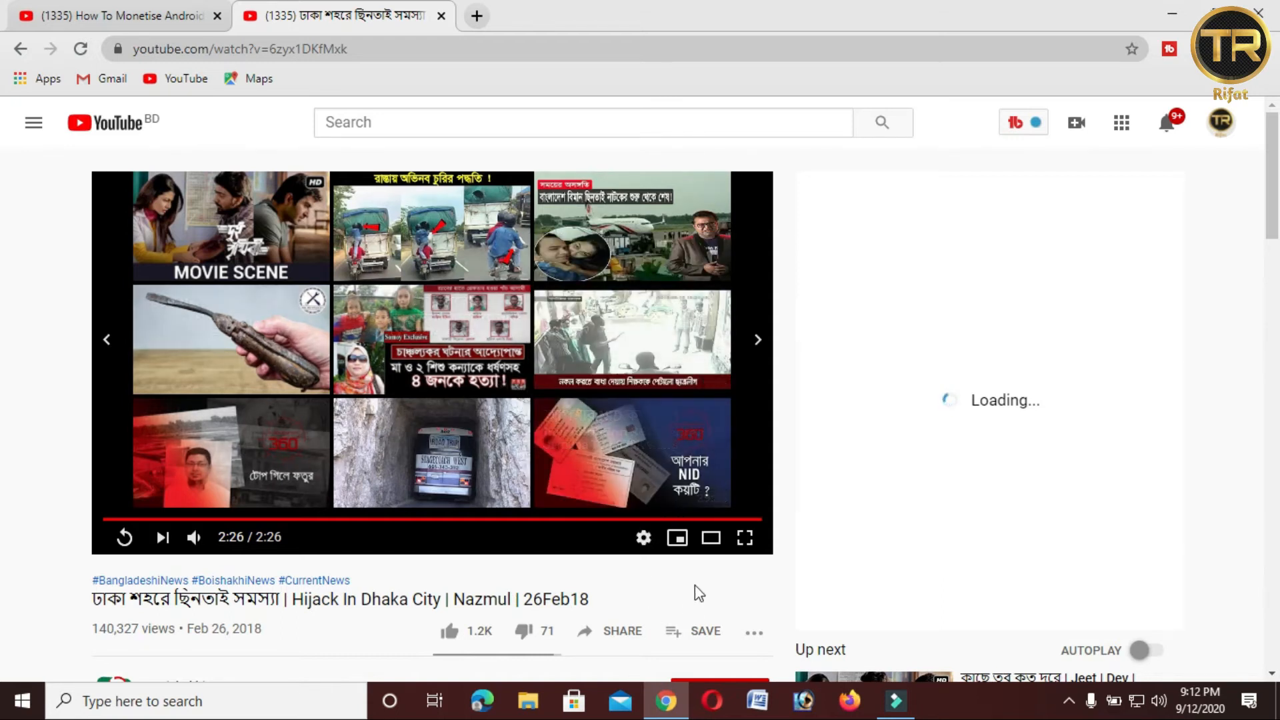
# Step: Set the video quality to Auto and close the "Hijack In Dhaka City" tab
pyautogui.click(643, 540)
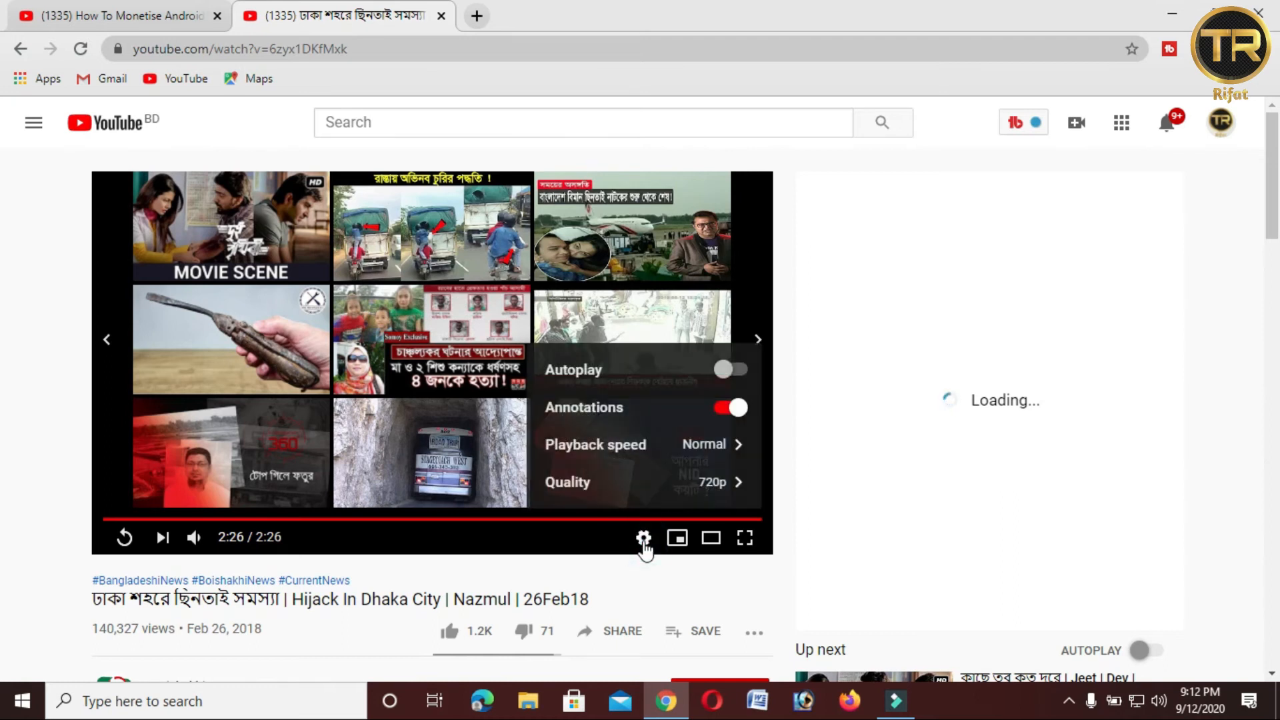
pyautogui.click(652, 479)
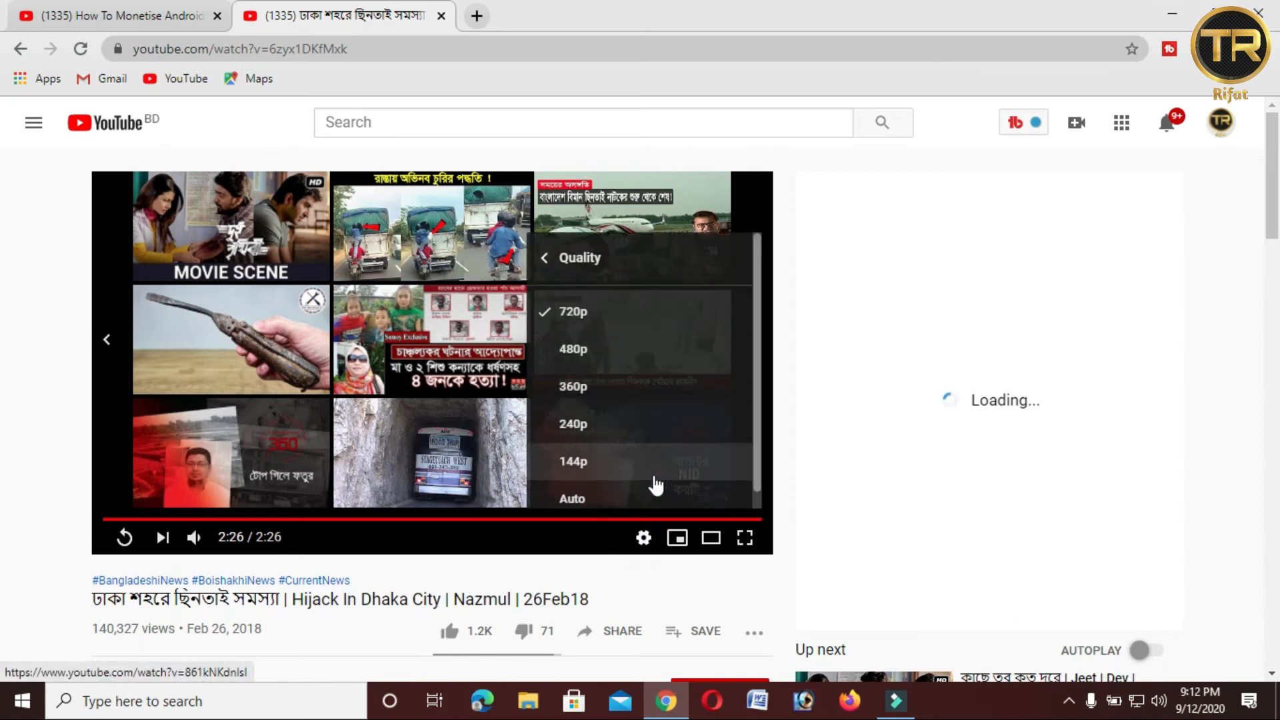
pyautogui.scroll(-1, 594, 400)
pyautogui.click(587, 481)
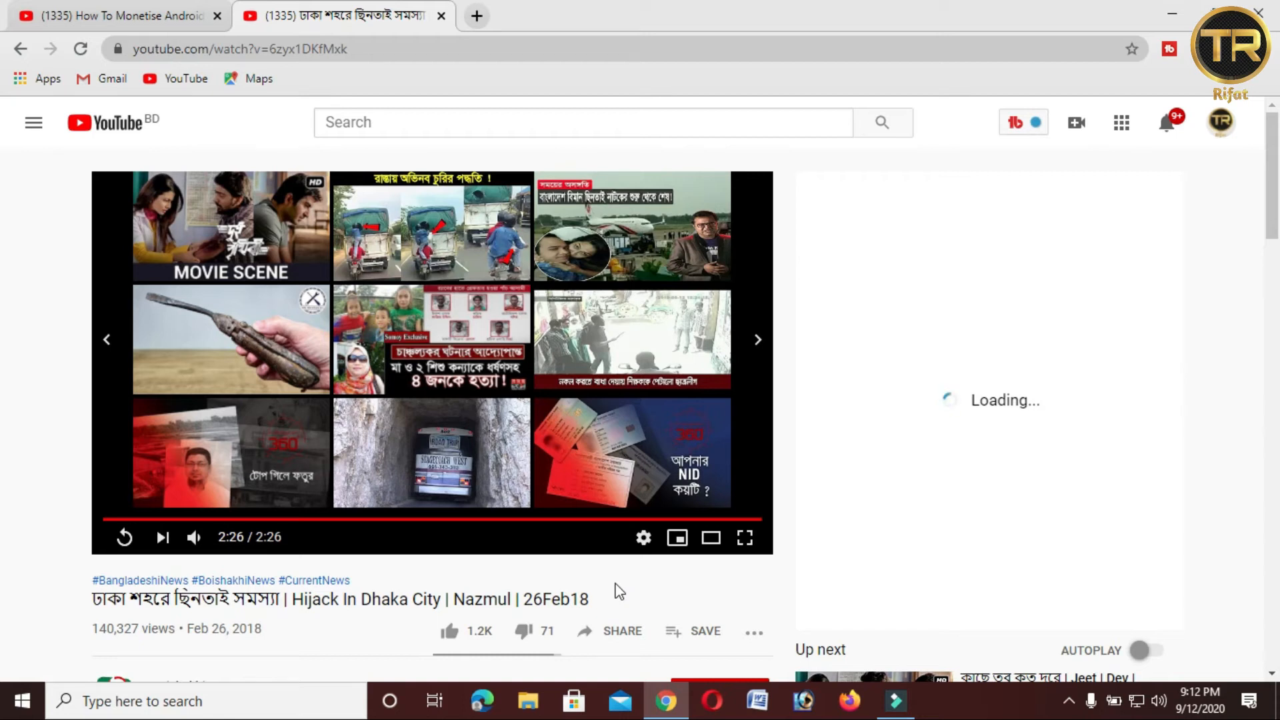
pyautogui.click(438, 15)
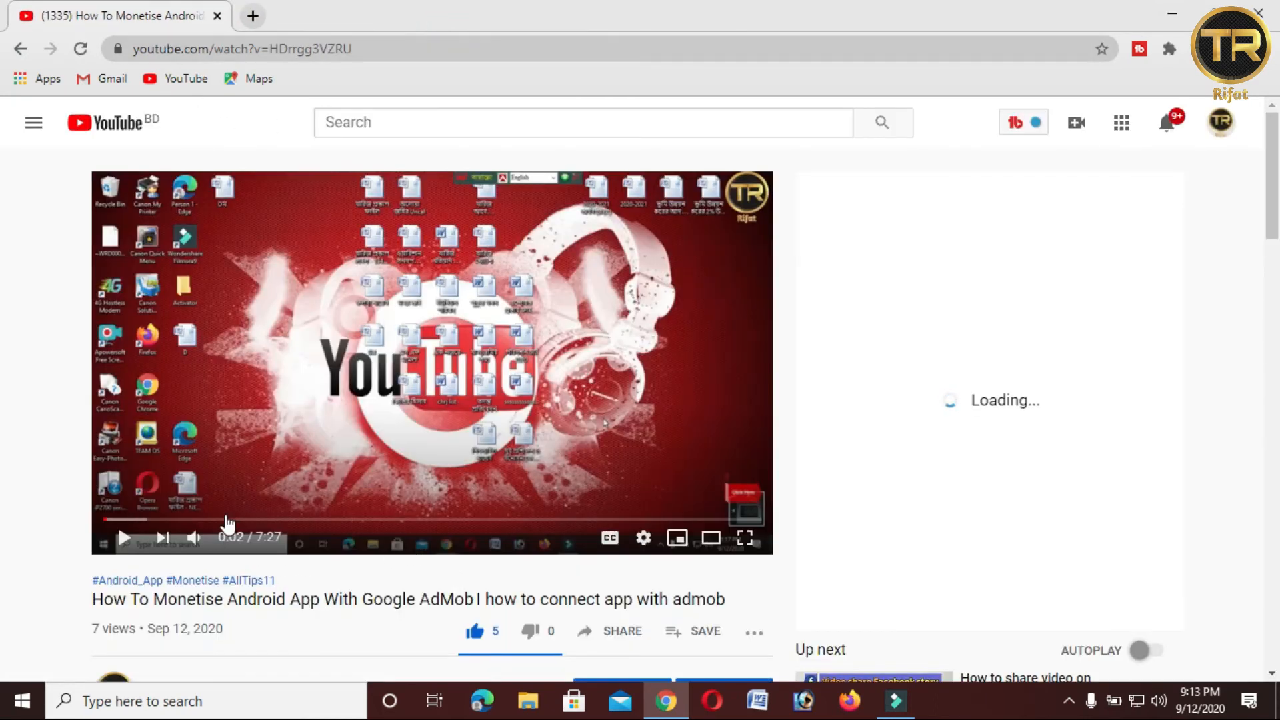
# Step: Review the player's and the browser's options for the "How To Monetise Android App With Google AdMob" video, then dismiss them
pyautogui.doubleClick(220, 536)
pyautogui.click(443, 375)
pyautogui.click(440, 368)
pyautogui.rightClick(441, 361)
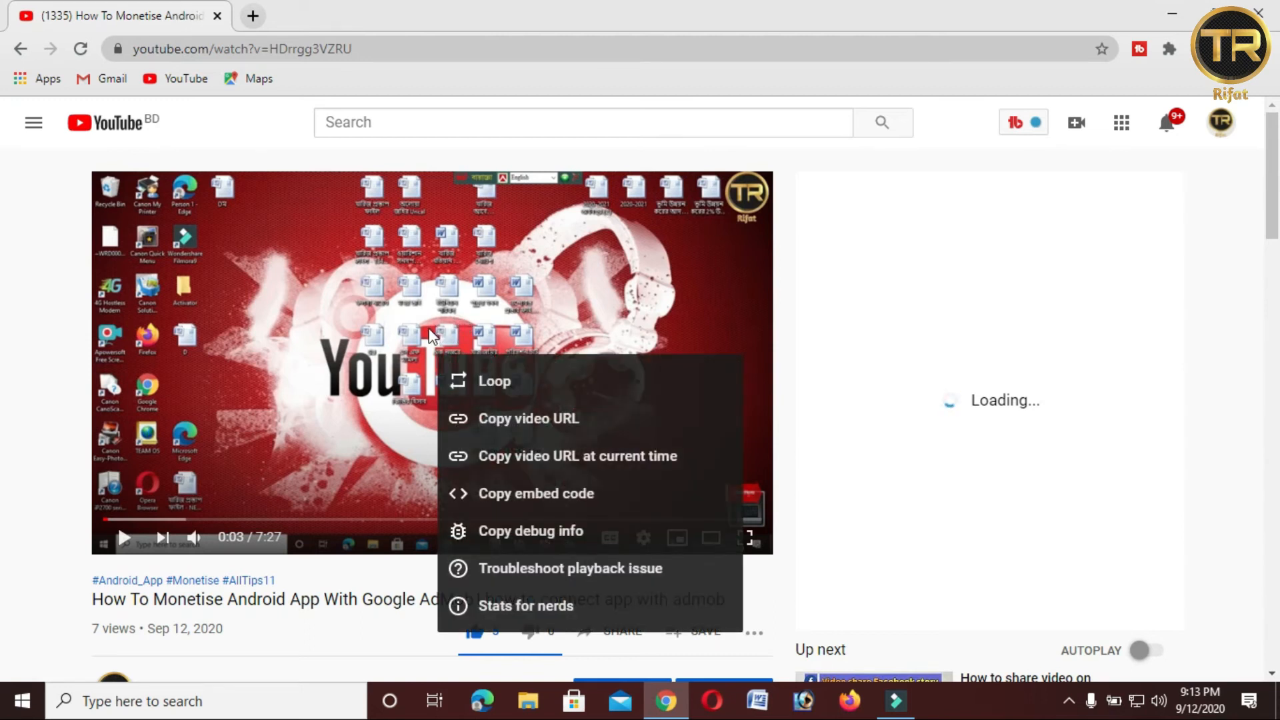
pyautogui.rightClick(434, 326)
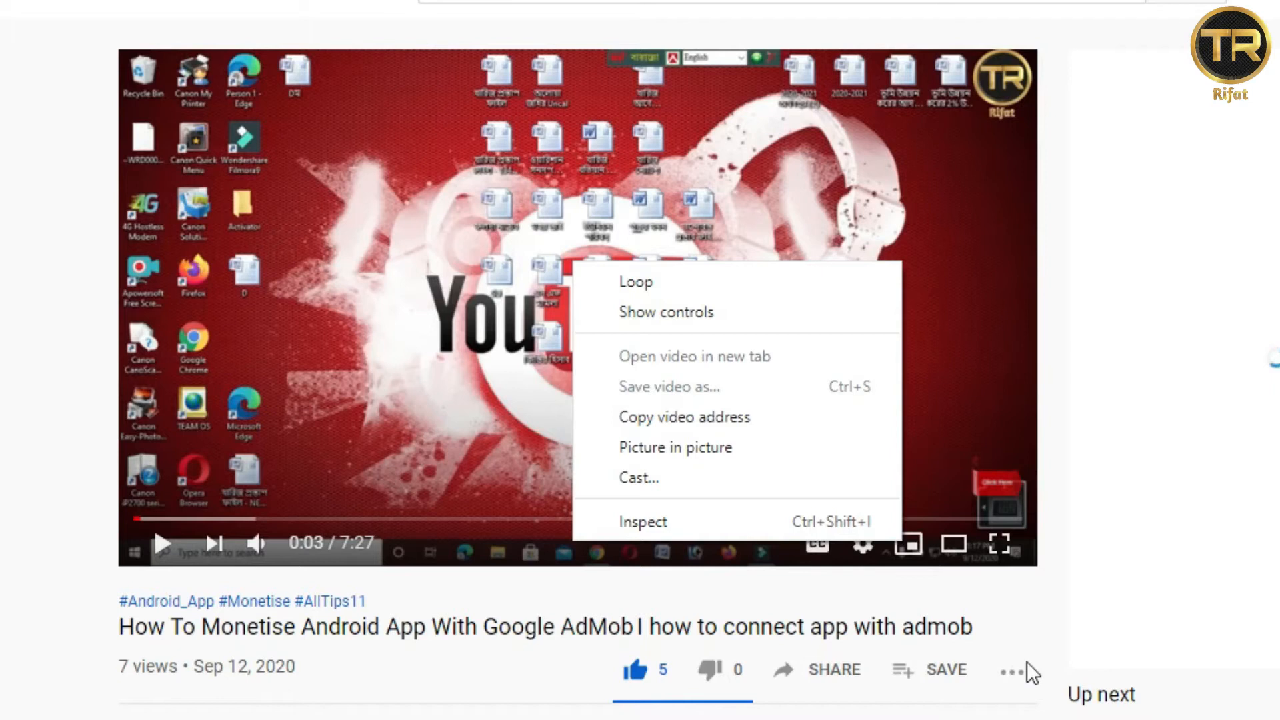
pyautogui.click(557, 272)
pyautogui.click(565, 275)
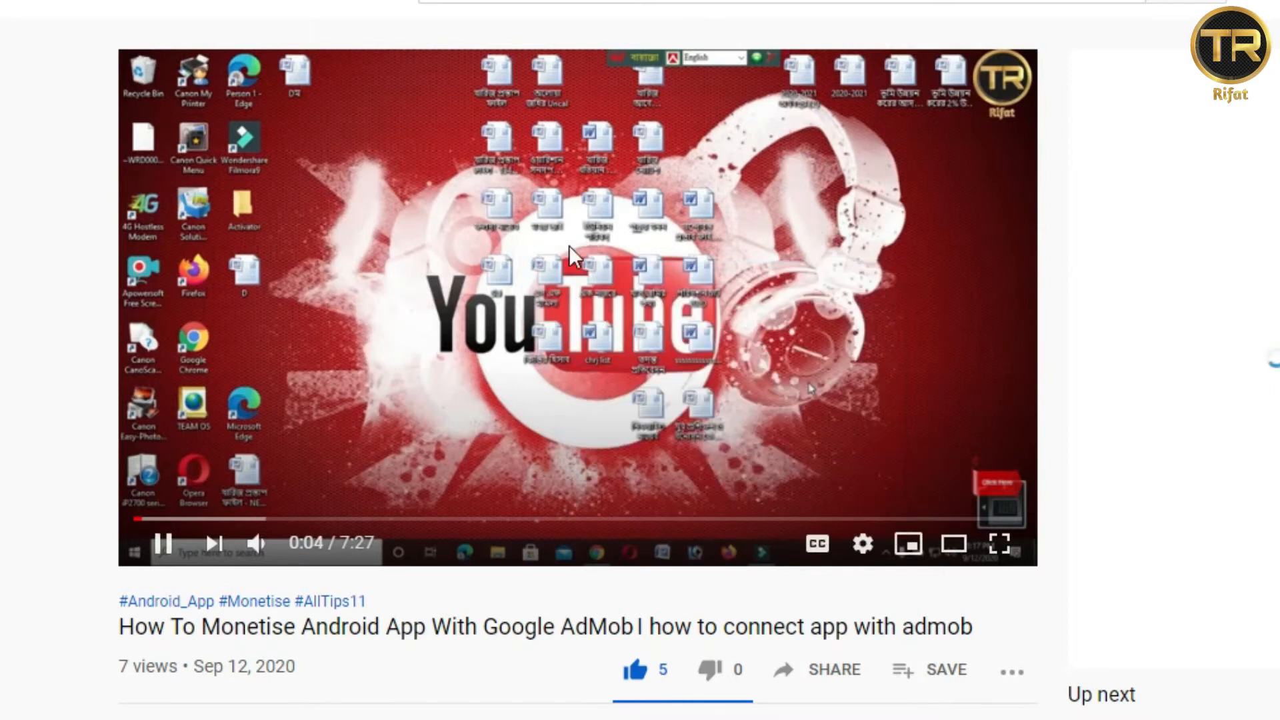
# Step: Inspect the AdMob video element in the browser's developer tools
pyautogui.rightClick(596, 269)
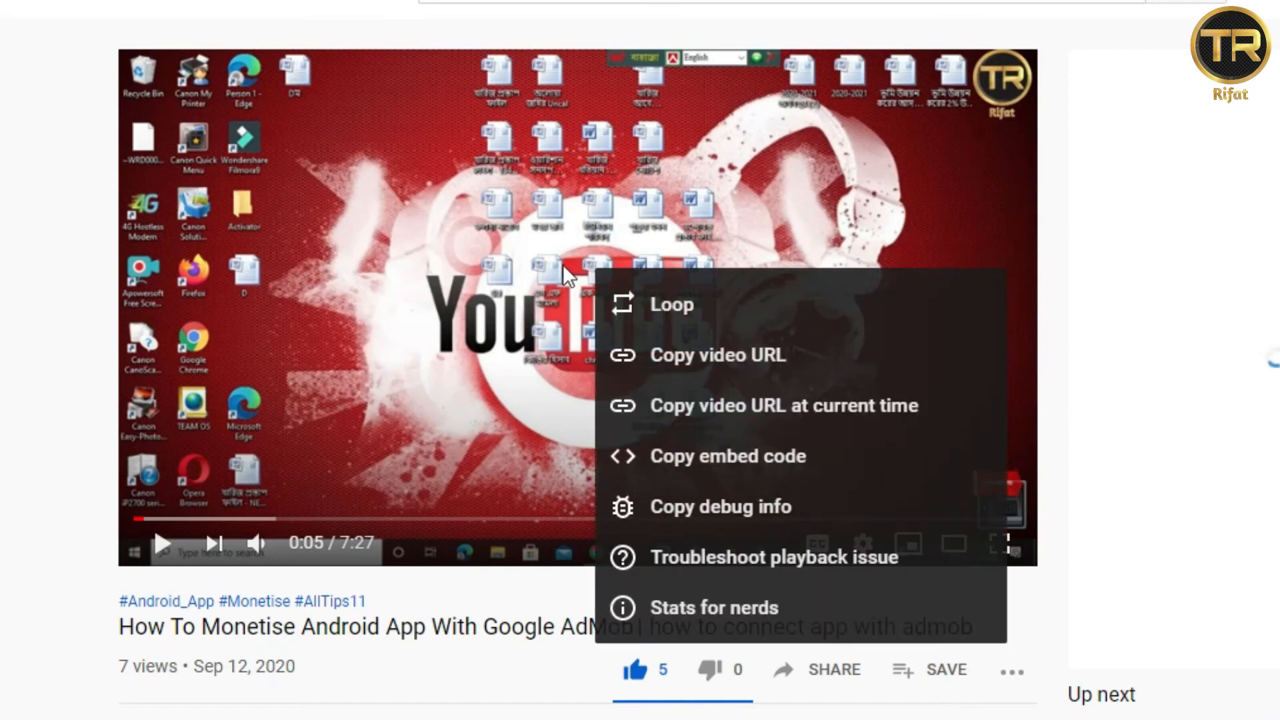
pyautogui.rightClick(564, 266)
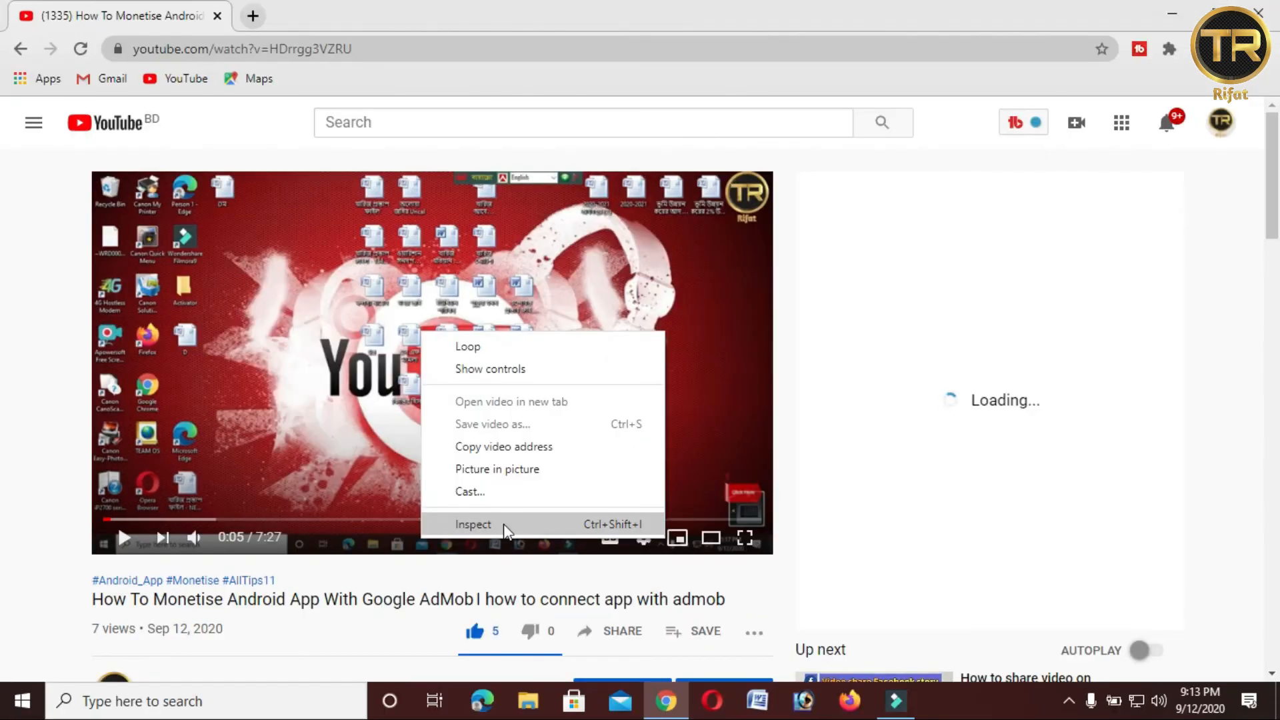
pyautogui.click(503, 523)
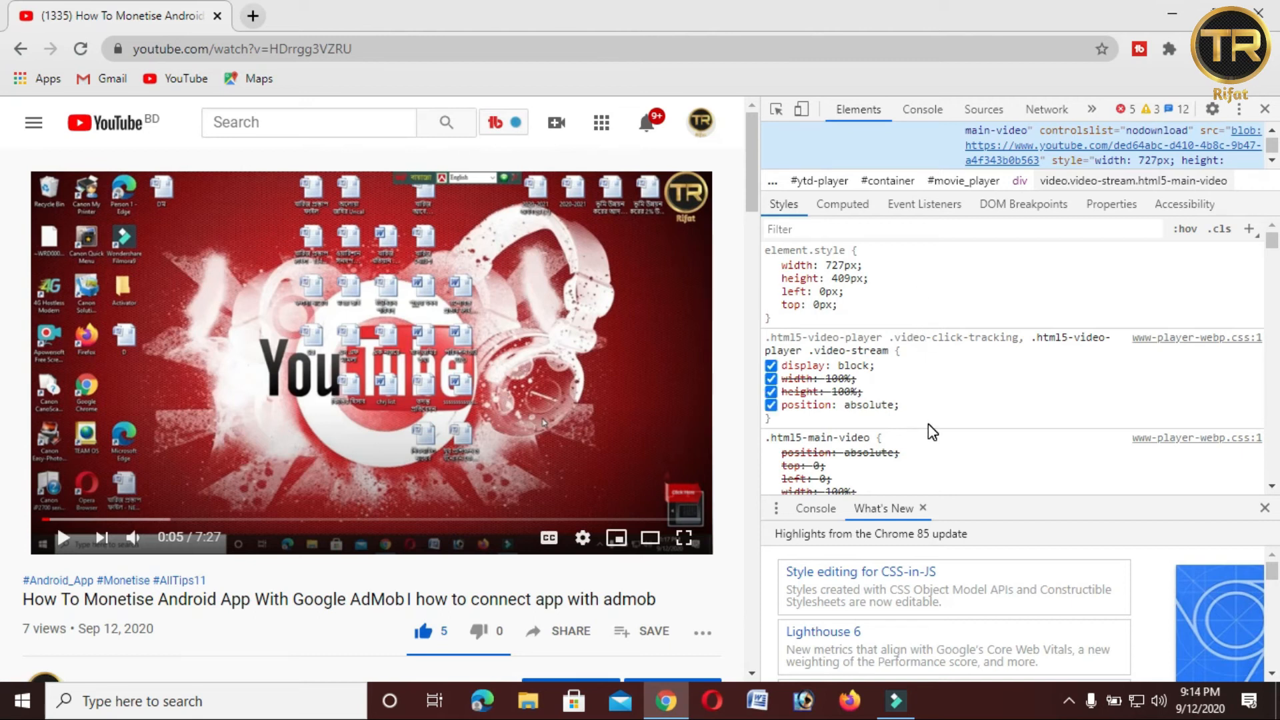
# Step: Change the player's inherited text color from the style rule with the "YouTube Noto" font family to green #08fb69
pyautogui.scroll(-1, 931, 432)
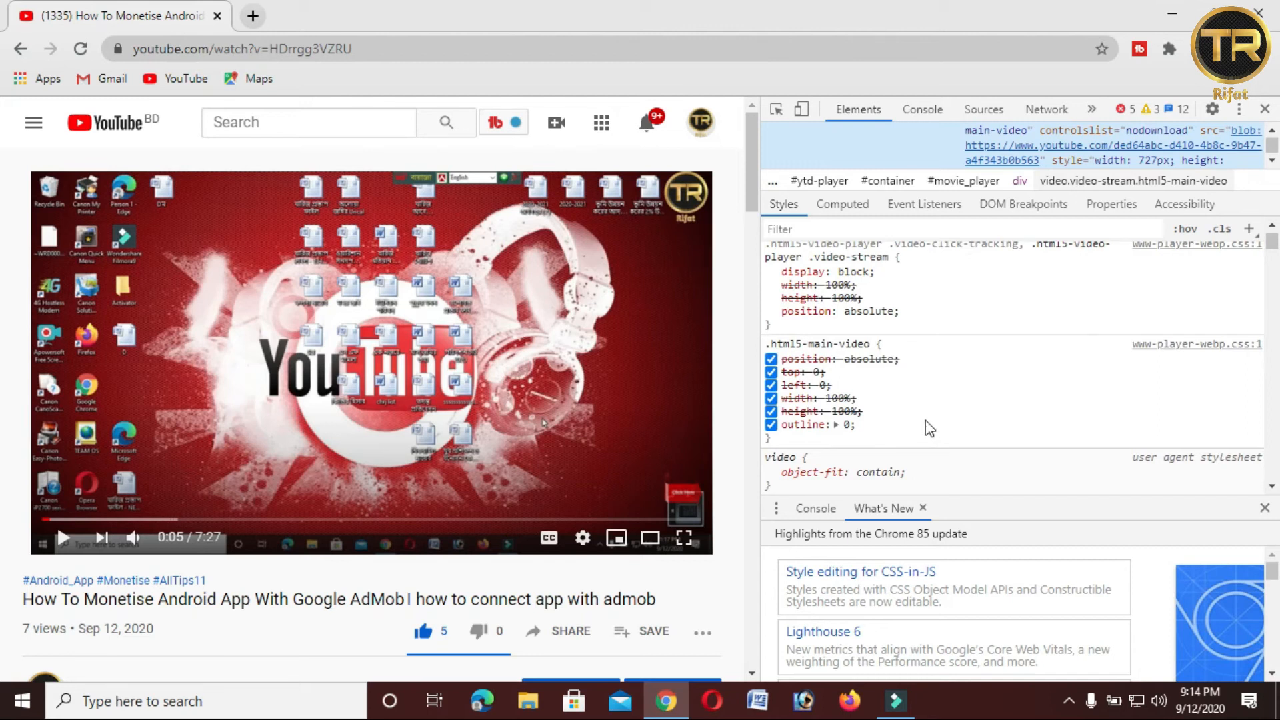
pyautogui.scroll(-4, 930, 429)
pyautogui.scroll(-3, 926, 420)
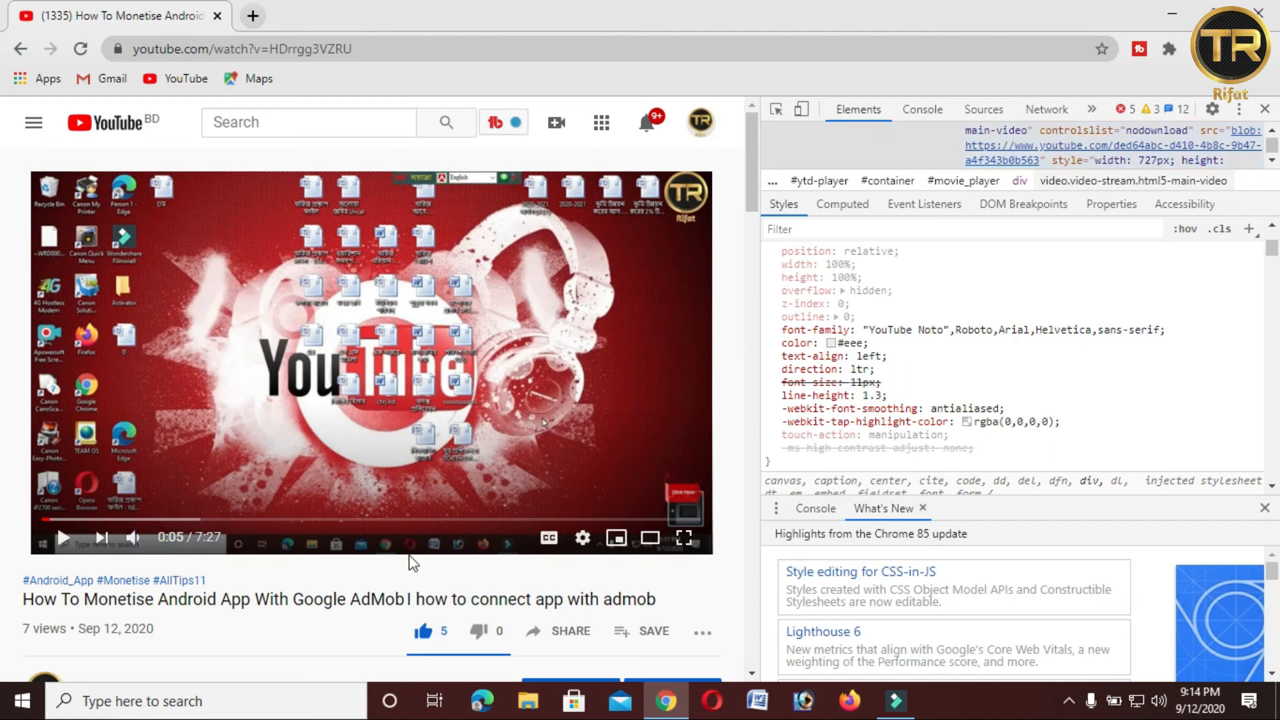
pyautogui.click(831, 344)
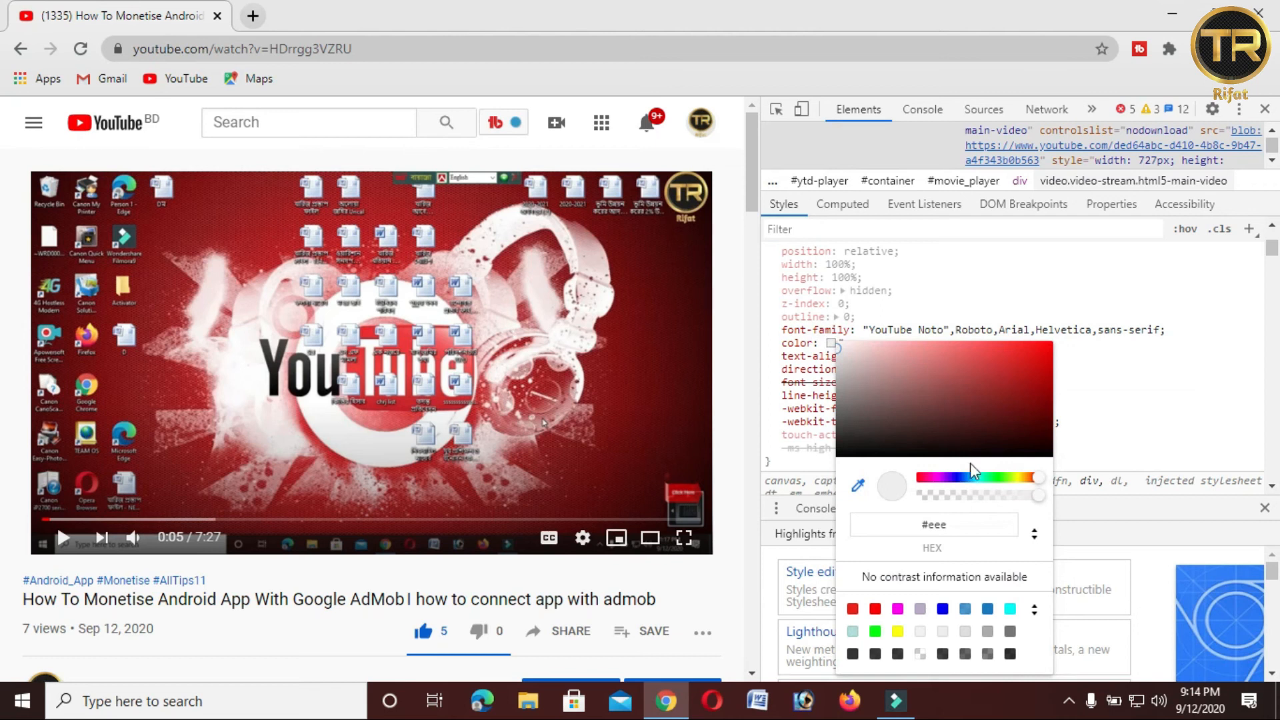
pyautogui.click(963, 476)
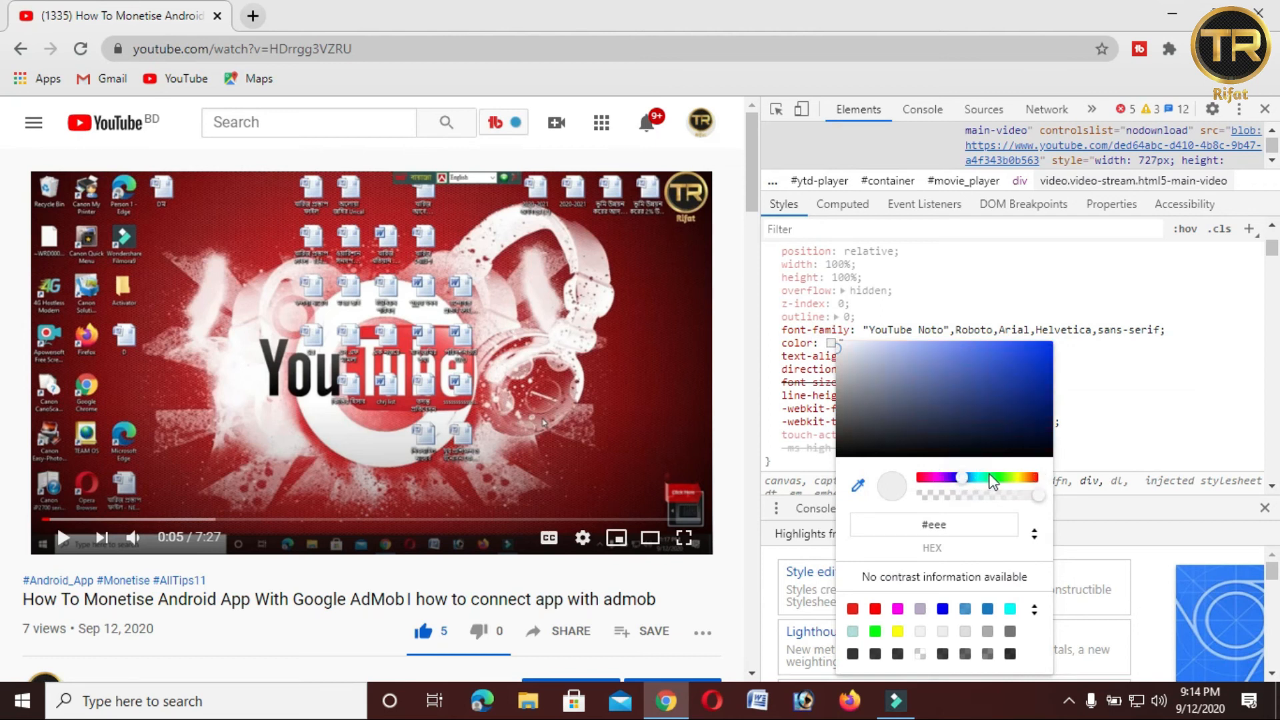
pyautogui.click(991, 476)
pyautogui.click(1047, 342)
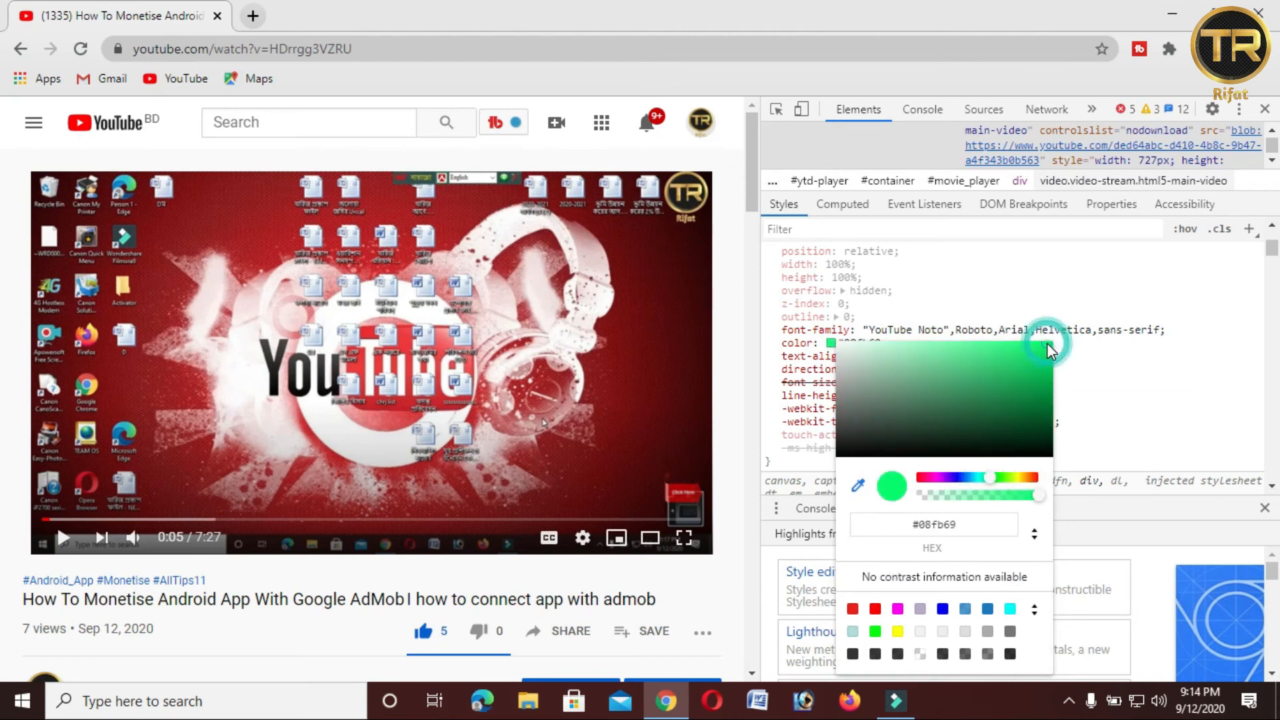